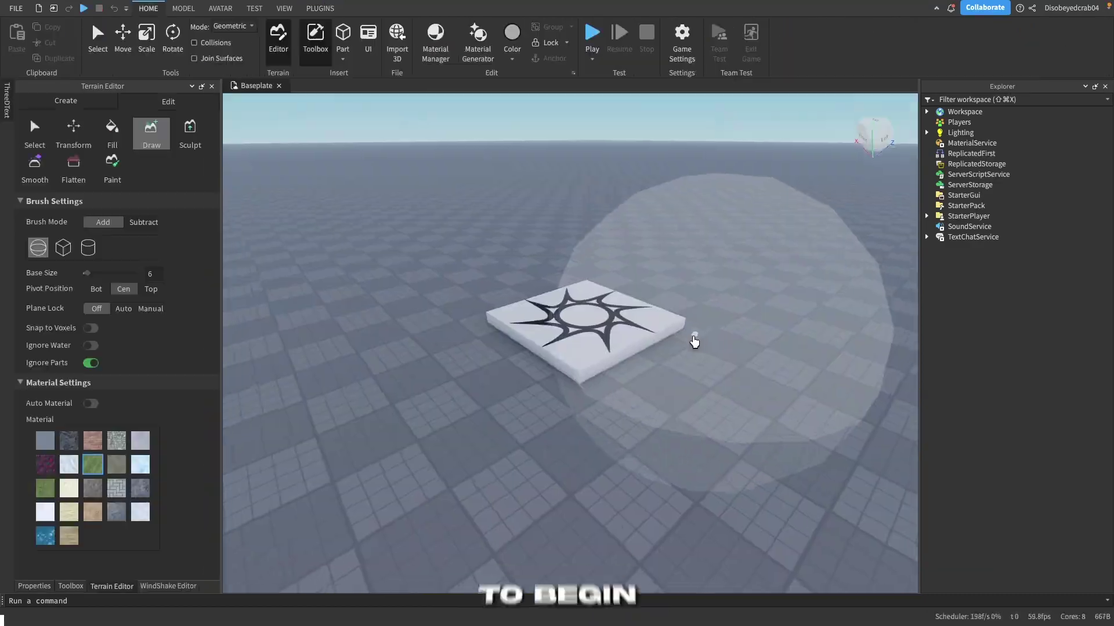
Step: Draw a broad patch of grass terrain over the baseplate around the spawn pad with the Add brush at base size 6
right_click_drag(694, 341, 696, 288)
scroll(696, 288, "down", 3)
mouse_move(696, 289)
left_mouse_down()
mouse_move(528, 316)
mouse_move(666, 455)
left_mouse_up()
scroll(517, 309, "down", 2)
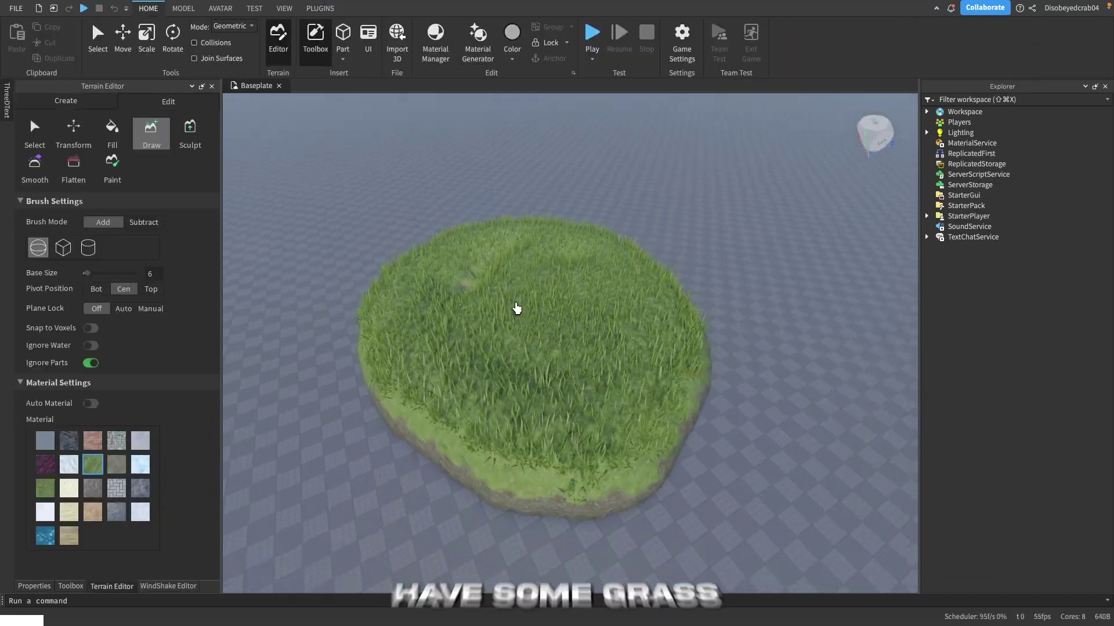
mouse_move(516, 308)
left_mouse_down()
mouse_move(423, 284)
mouse_move(651, 450)
mouse_move(469, 398)
mouse_move(539, 300)
left_mouse_up()
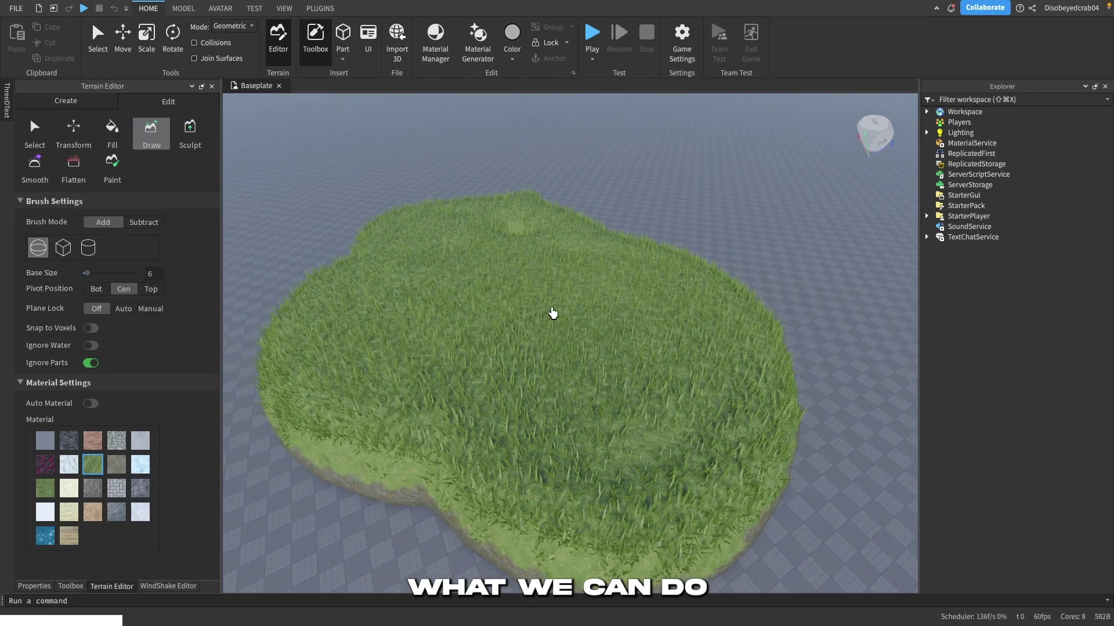
Step: Show the wind direction controls and set the global wind speed to 28 sps
scroll(539, 255, "up", 8)
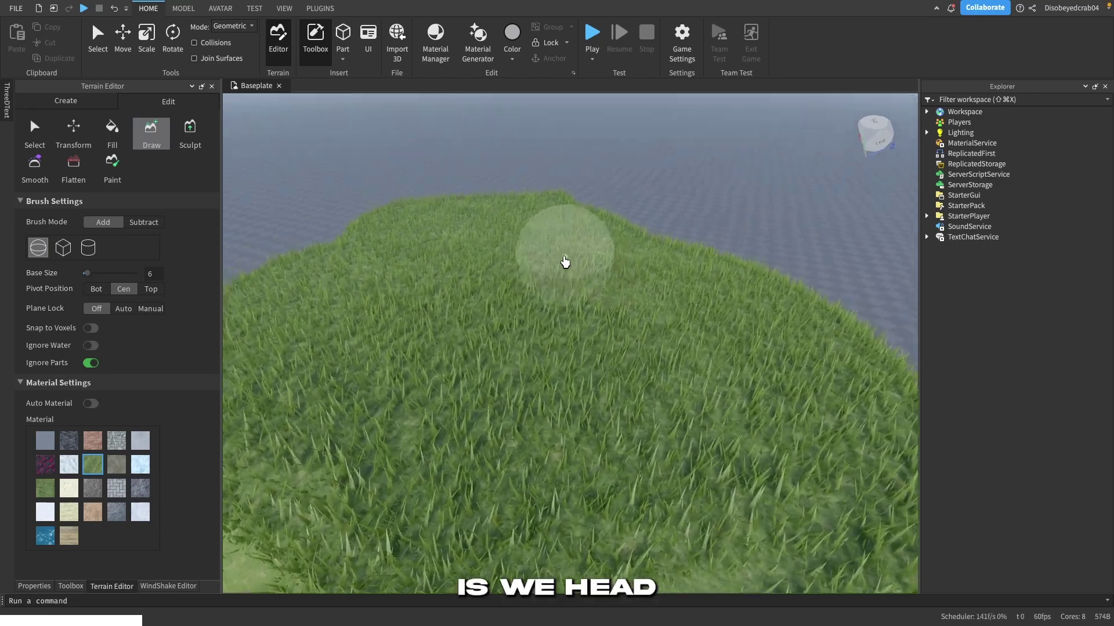
right_click_drag(565, 262, 323, 119)
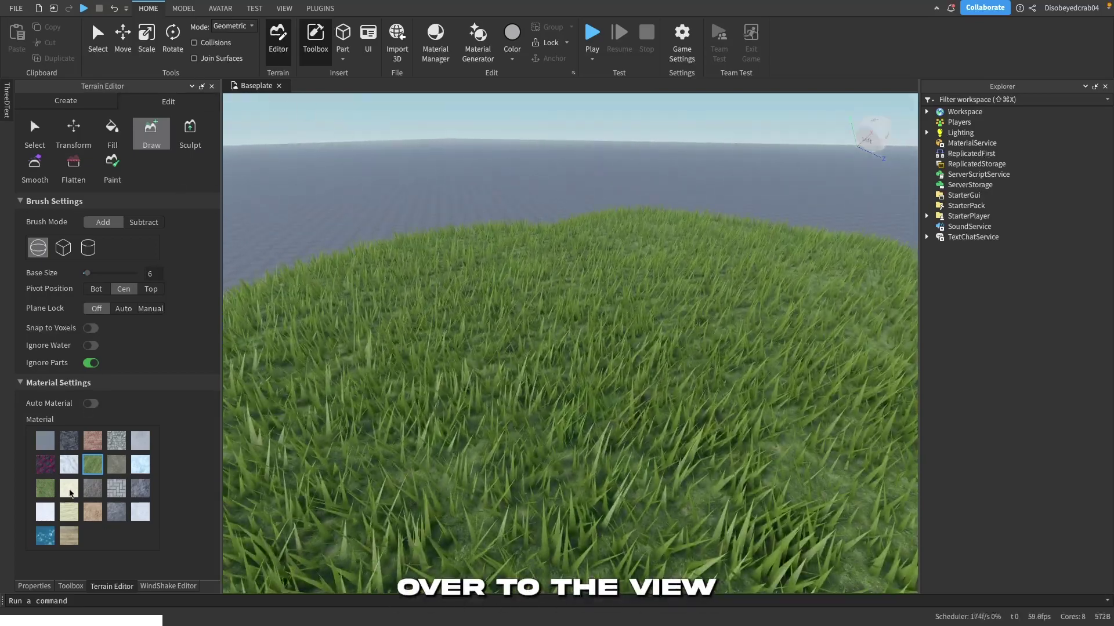
left_click(35, 587)
left_click(292, 9)
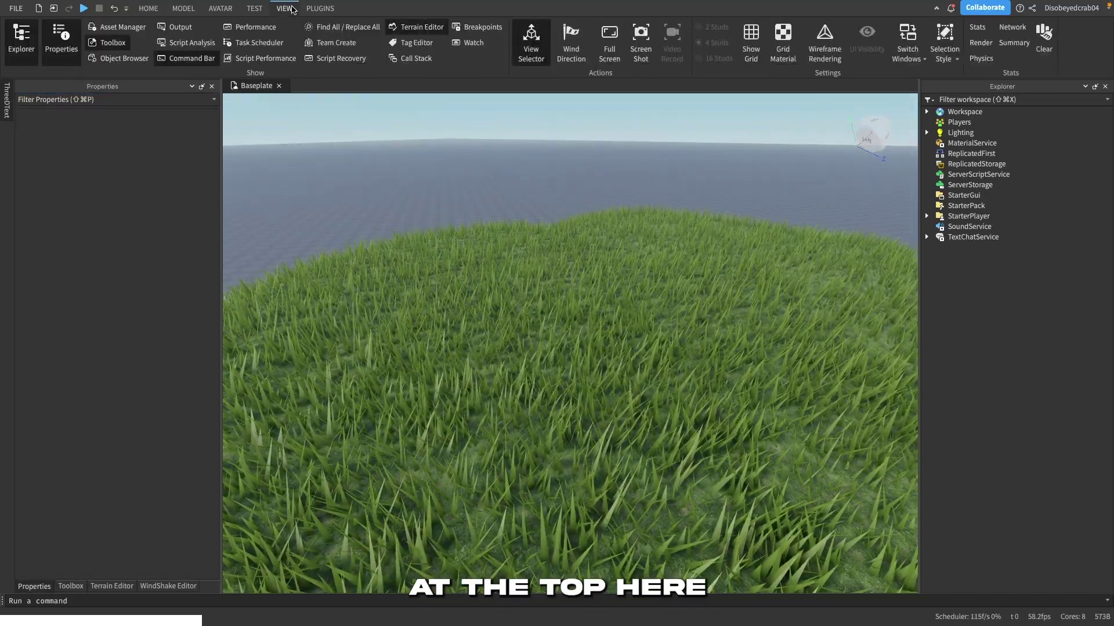
left_click(578, 63)
right_click_drag(590, 206, 592, 208)
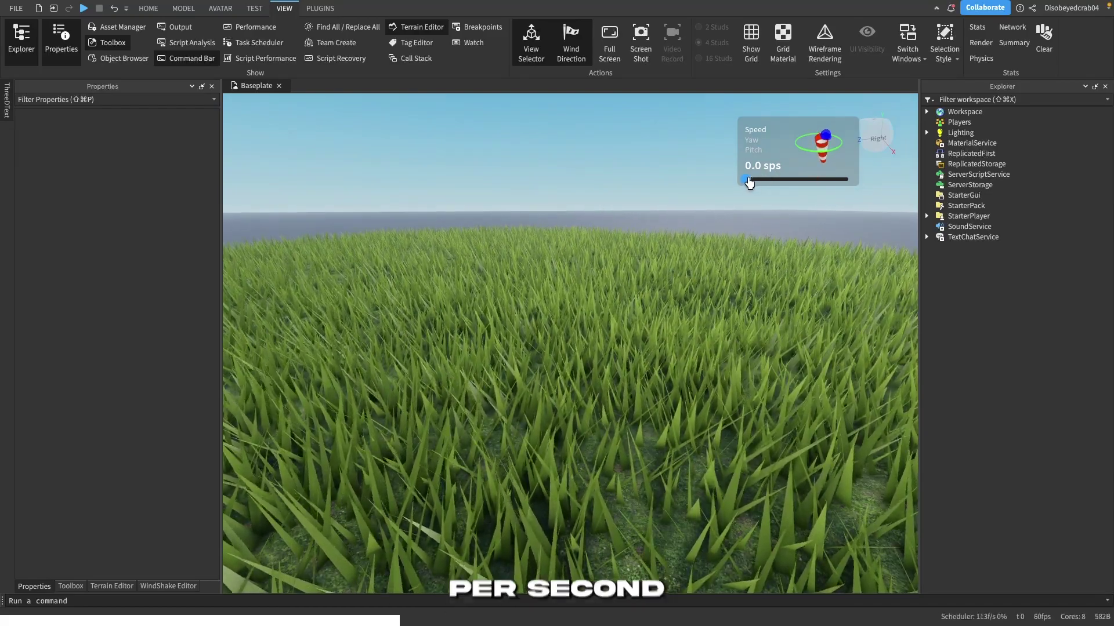
left_click_drag(749, 184, 789, 178)
right_click_drag(687, 253, 732, 262)
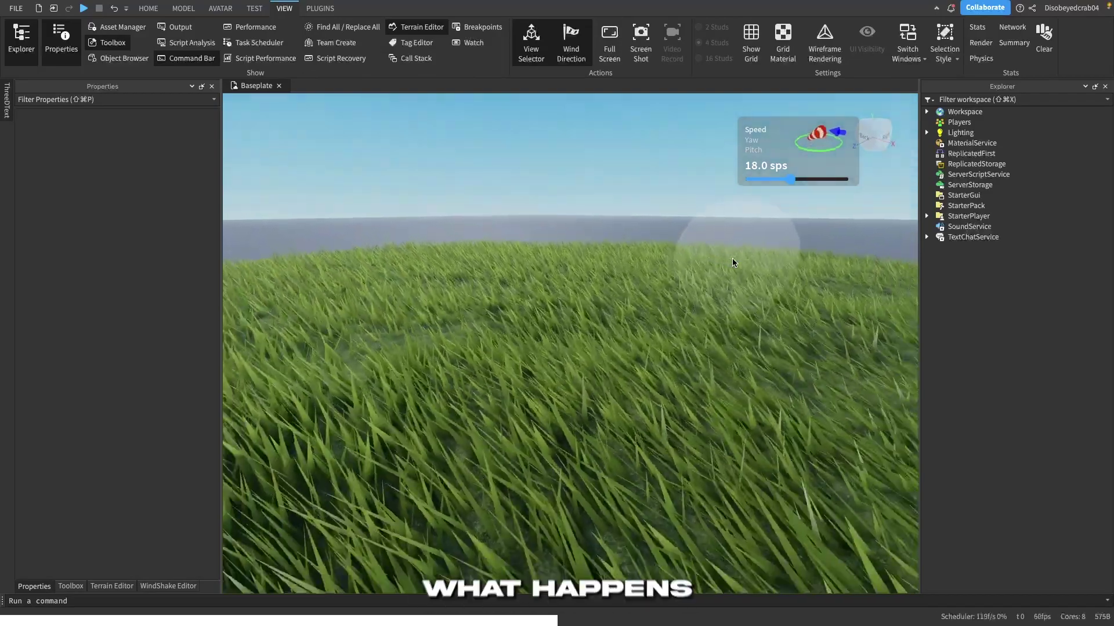
mouse_move(790, 180)
left_mouse_down()
mouse_move(838, 156)
mouse_move(801, 155)
mouse_move(828, 157)
mouse_move(842, 184)
mouse_move(768, 178)
mouse_move(787, 179)
left_mouse_up()
left_click(753, 131)
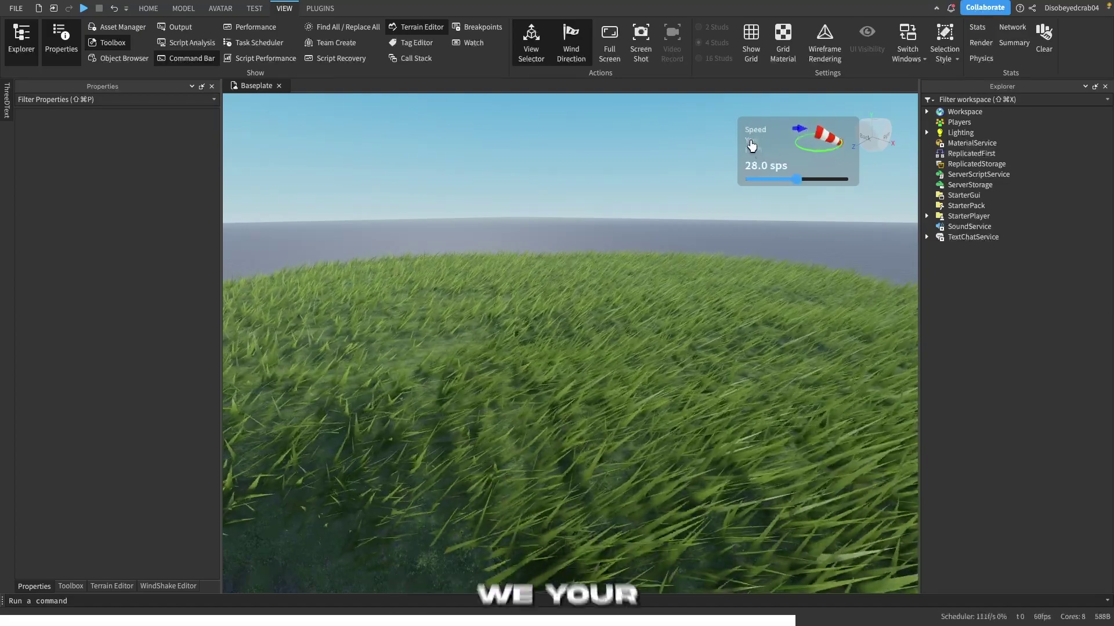
Step: Set the wind pitch to -26° and close the wind direction controls
left_click(751, 141)
left_click(754, 150)
mouse_move(788, 181)
left_mouse_down()
mouse_move(747, 177)
mouse_move(845, 186)
mouse_move(765, 179)
mouse_move(783, 183)
left_mouse_up()
right_click_drag(639, 294, 688, 236)
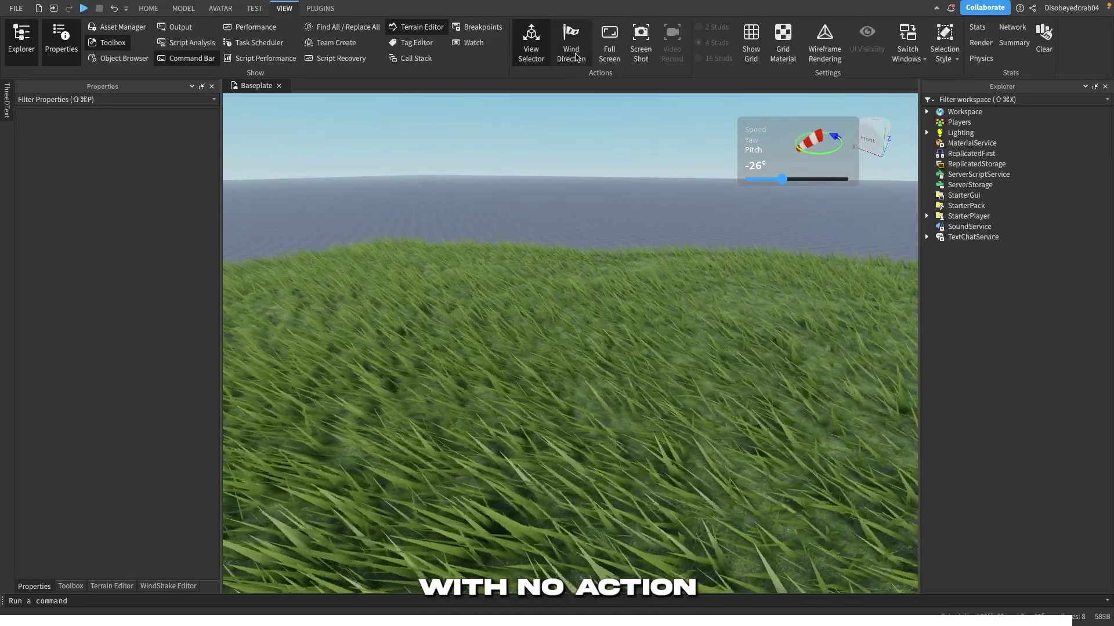
left_click(577, 53)
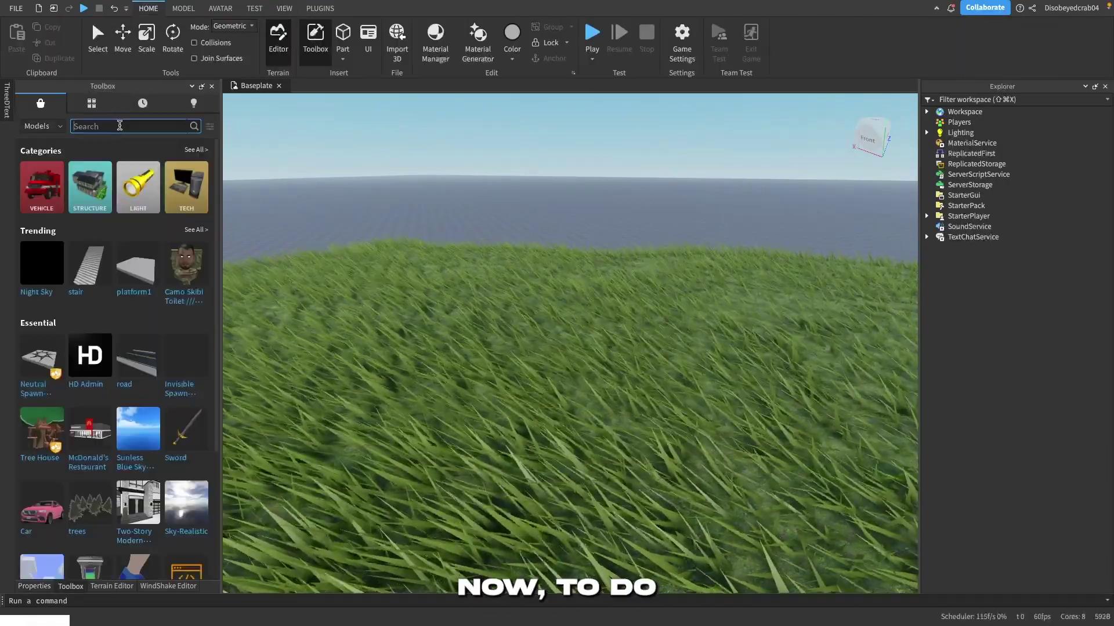
Step: Search the Toolbox models for "tree" and insert the green Tree model
left_click(119, 126)
type("tree")
key("Return")
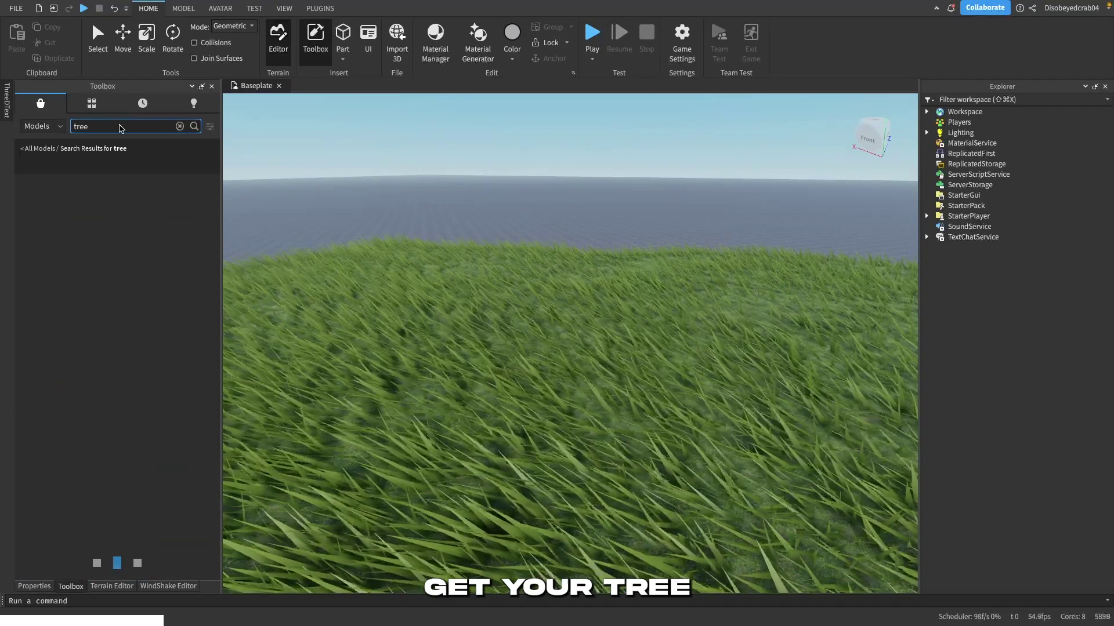
left_click(138, 203)
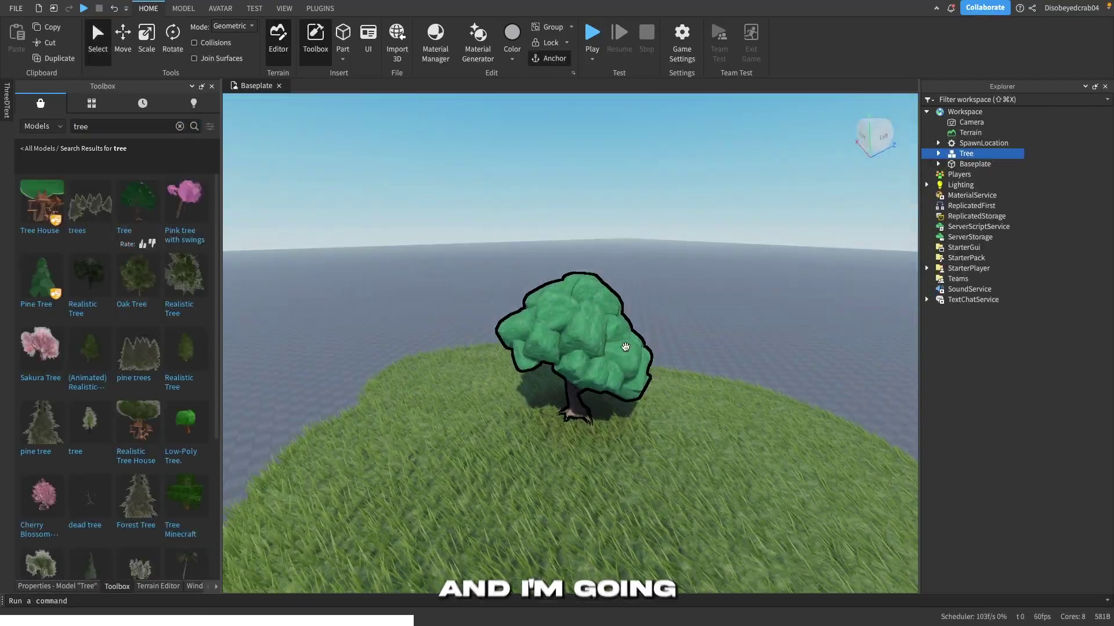
Step: Position the tree on the grass island, duplicate it, and place the copy a short distance away
left_click_drag(624, 347, 539, 420)
key("ctrl+d")
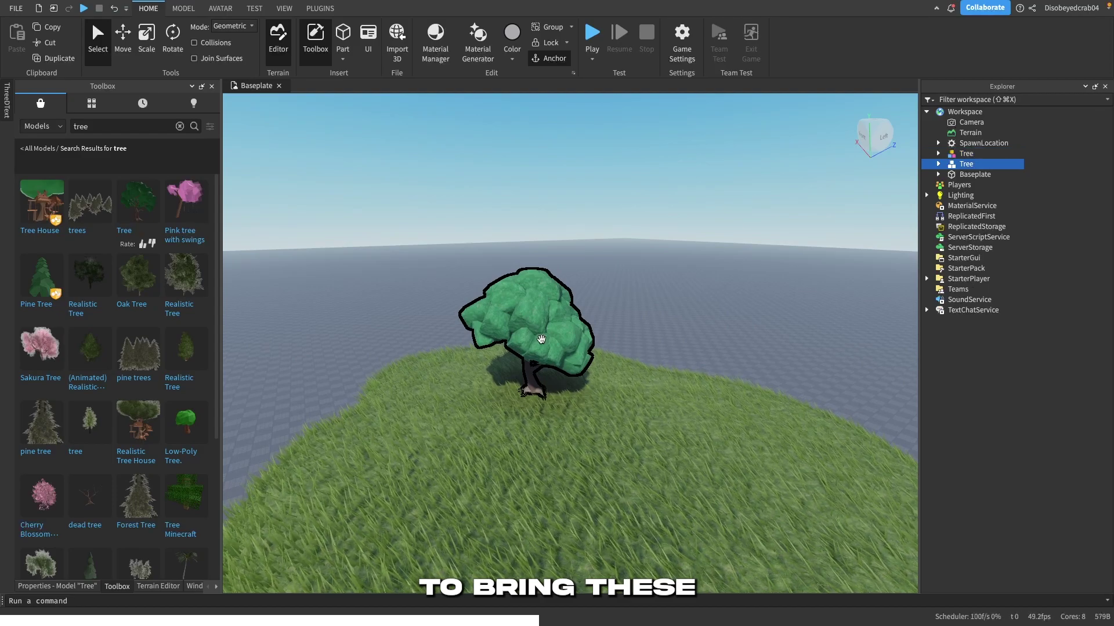
left_click_drag(532, 332, 653, 412)
right_click_drag(644, 406, 654, 413)
left_click_drag(654, 412, 566, 395)
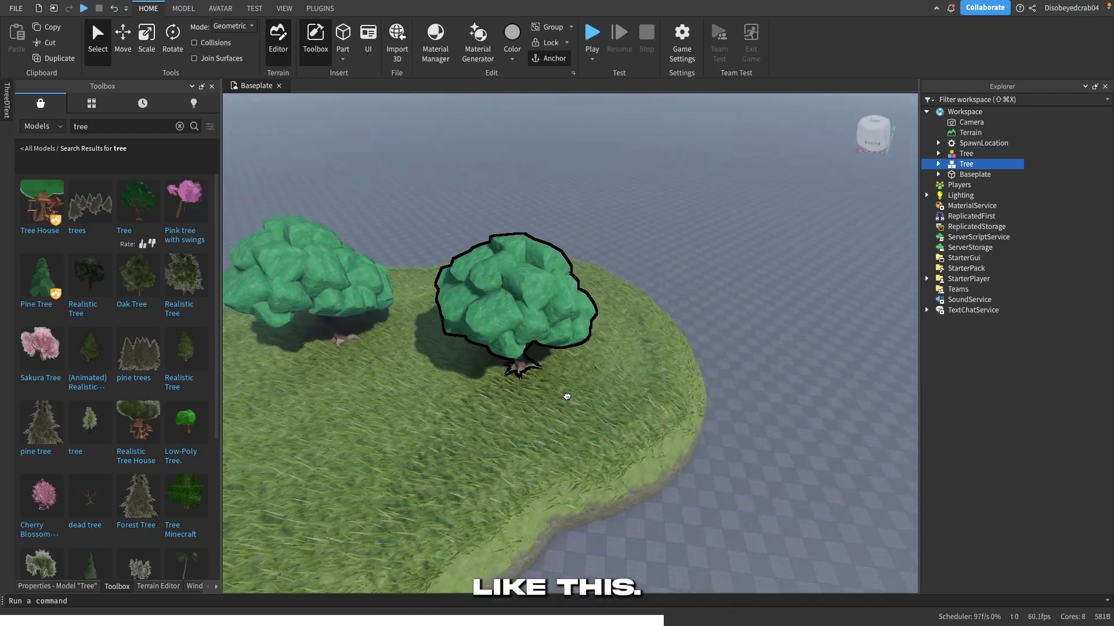
left_click(657, 396)
Step: Open the WindShake plugin's editor and check the script folders inside StarterPlayer
scroll(658, 396, "up", 1)
key("d")
right_click_drag(658, 396, 658, 396)
key("w")
key("d")
key("s")
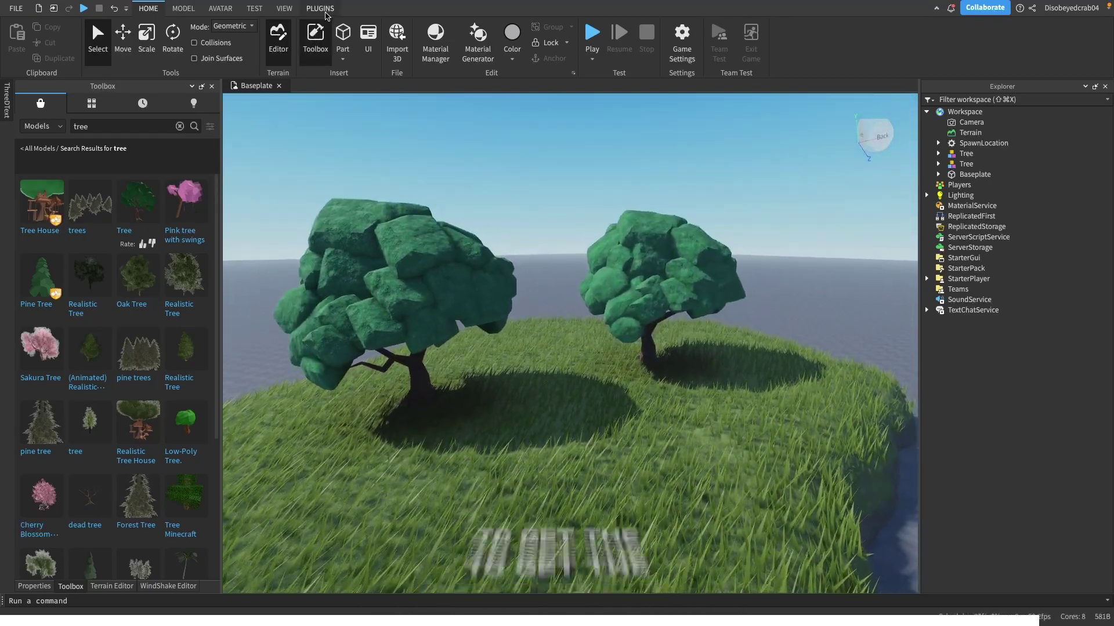
left_click(320, 8)
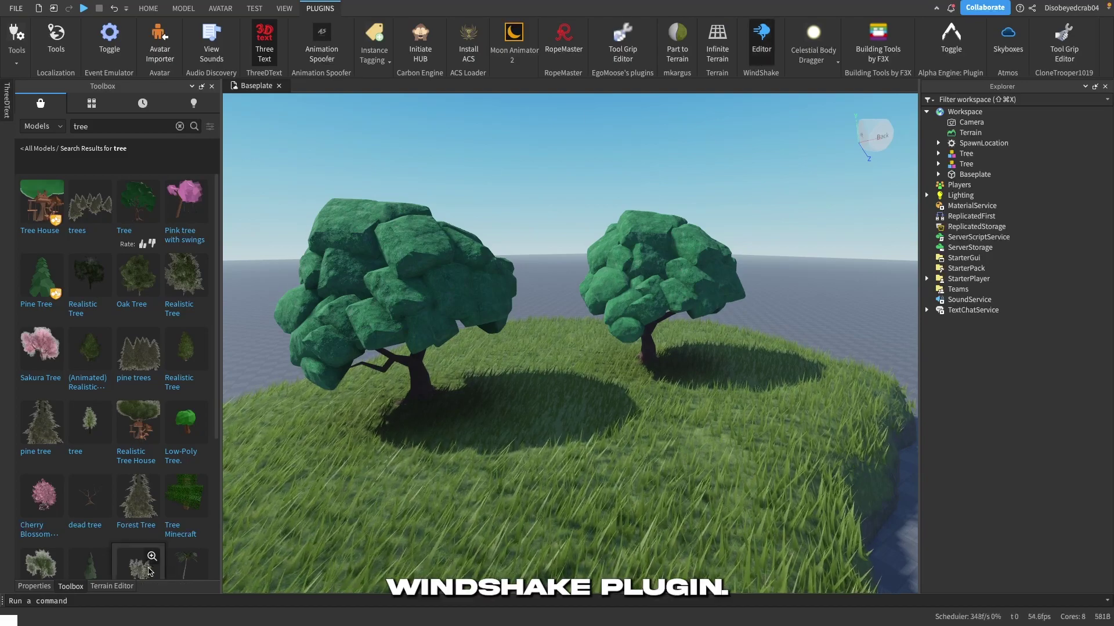
left_click(761, 40)
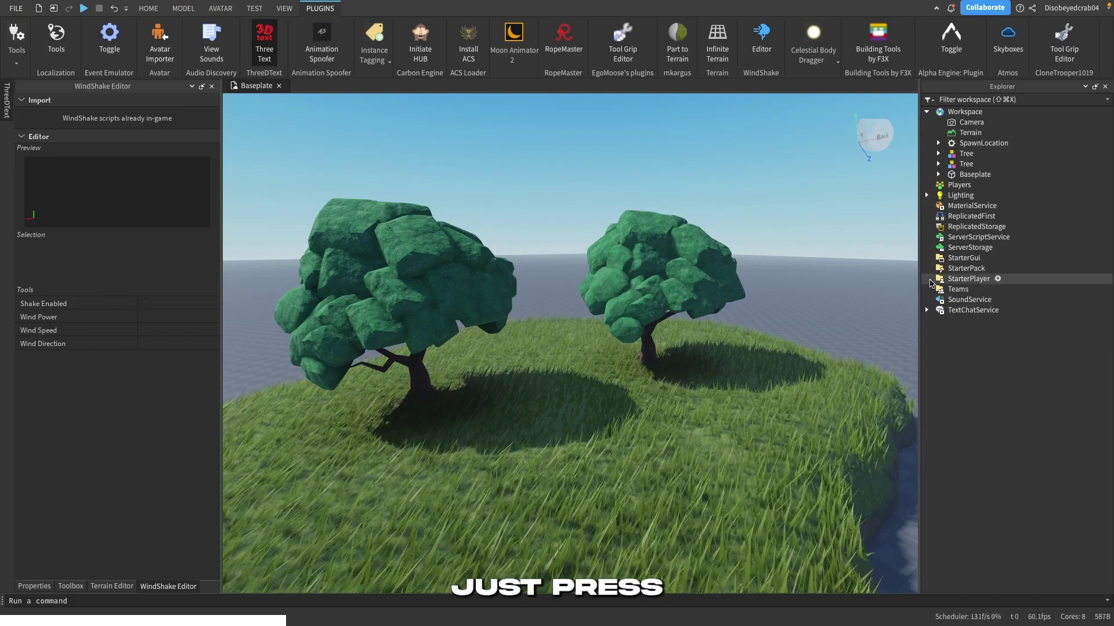
left_click(926, 279)
left_click(943, 290)
left_click(938, 299)
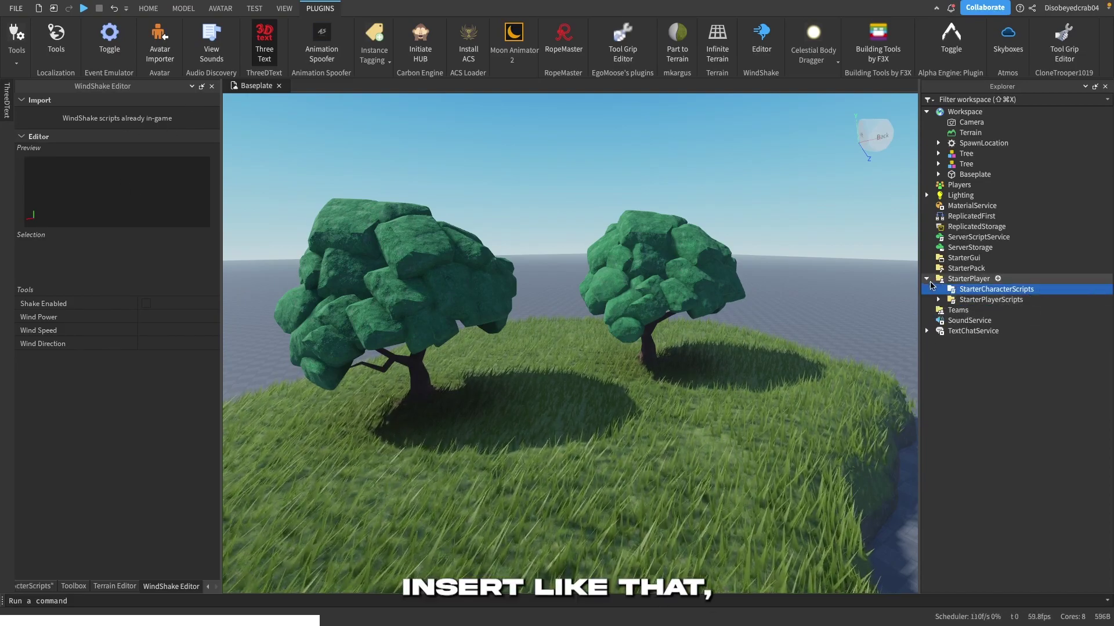
left_click(926, 278)
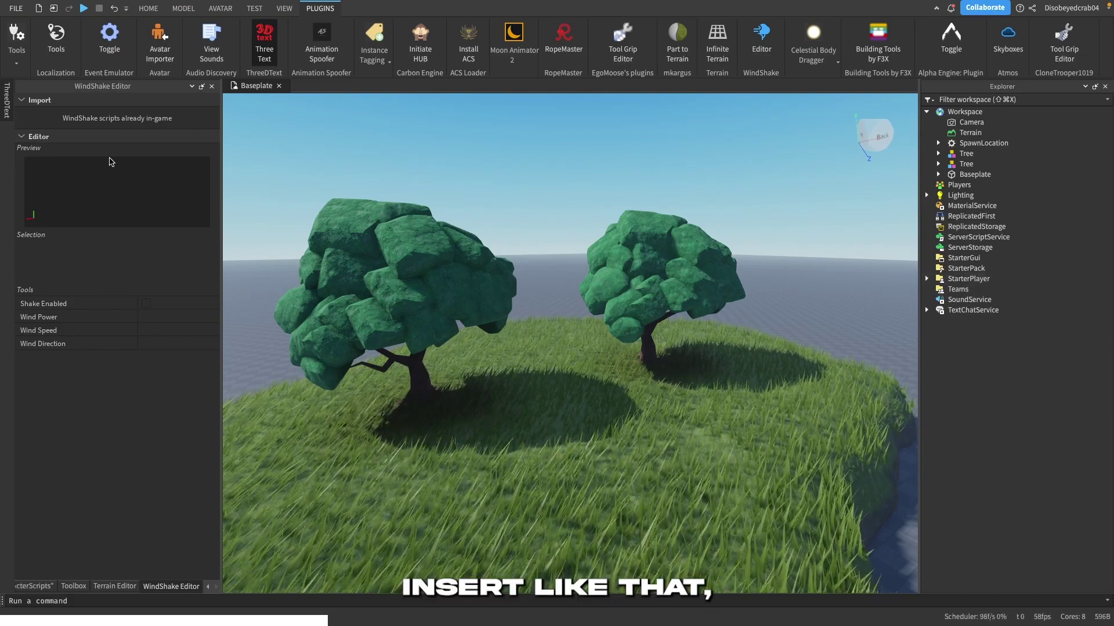
Step: Select all the Leaves parts of one tree, and then all those of the other tree
left_click(937, 154)
left_click(981, 539, "shift")
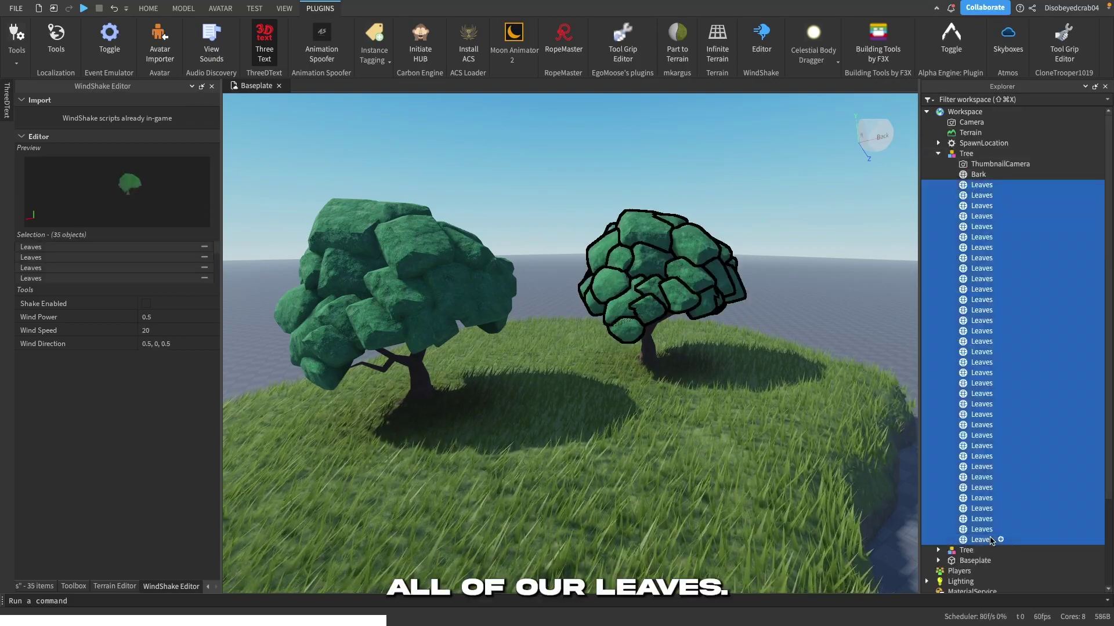
scroll(943, 470, "down", 3)
left_click(942, 431)
left_click(938, 441)
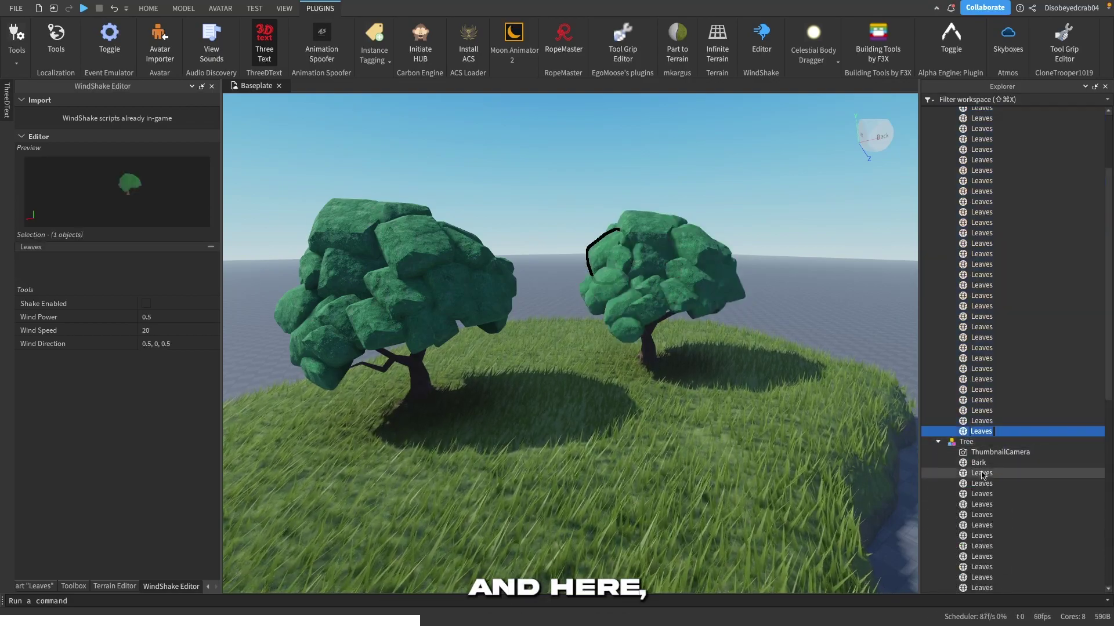
scroll(1000, 498, "down", 10)
left_click(978, 433, "shift")
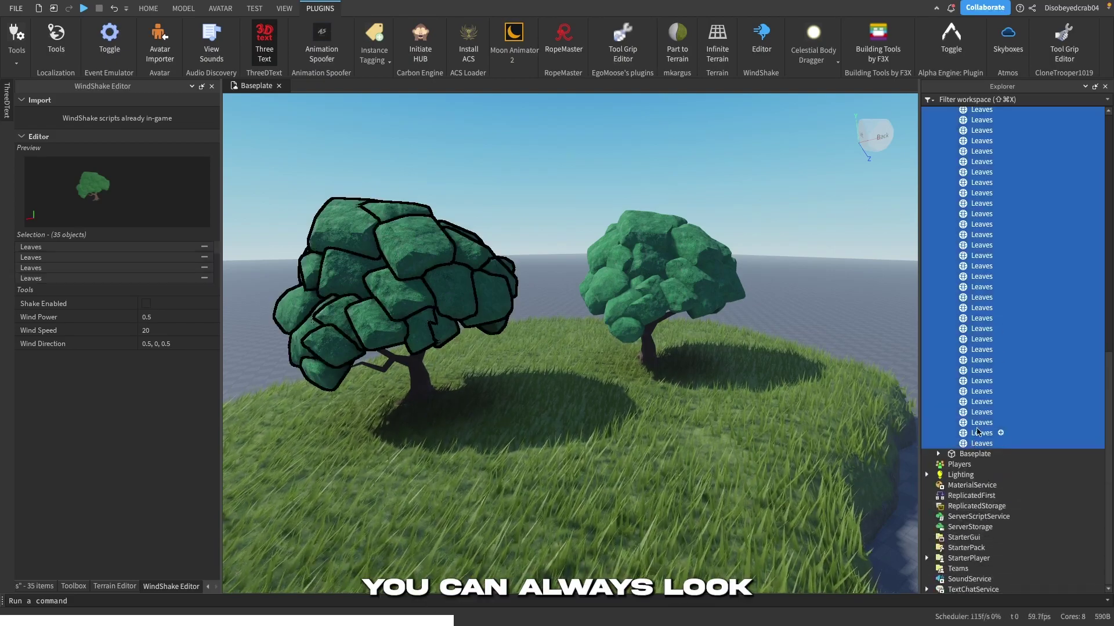
Step: Filter the object tree for "leaves" to select every Leaves part of both trees, and enable shake on them
key("shift+super+x")
type("leaves")
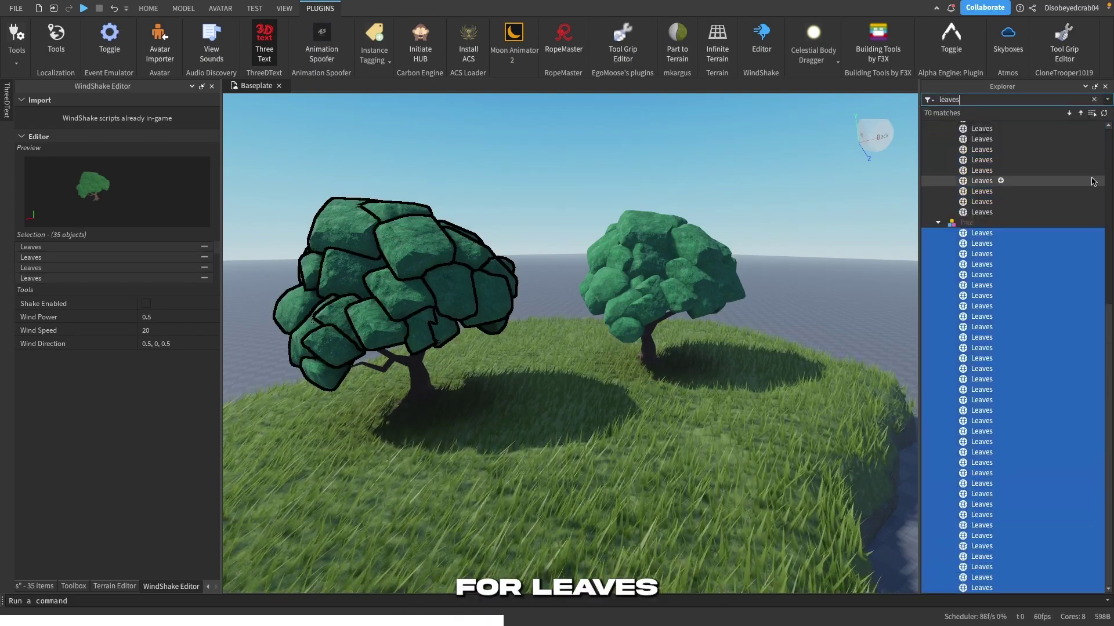
scroll(1020, 185, "up", 10)
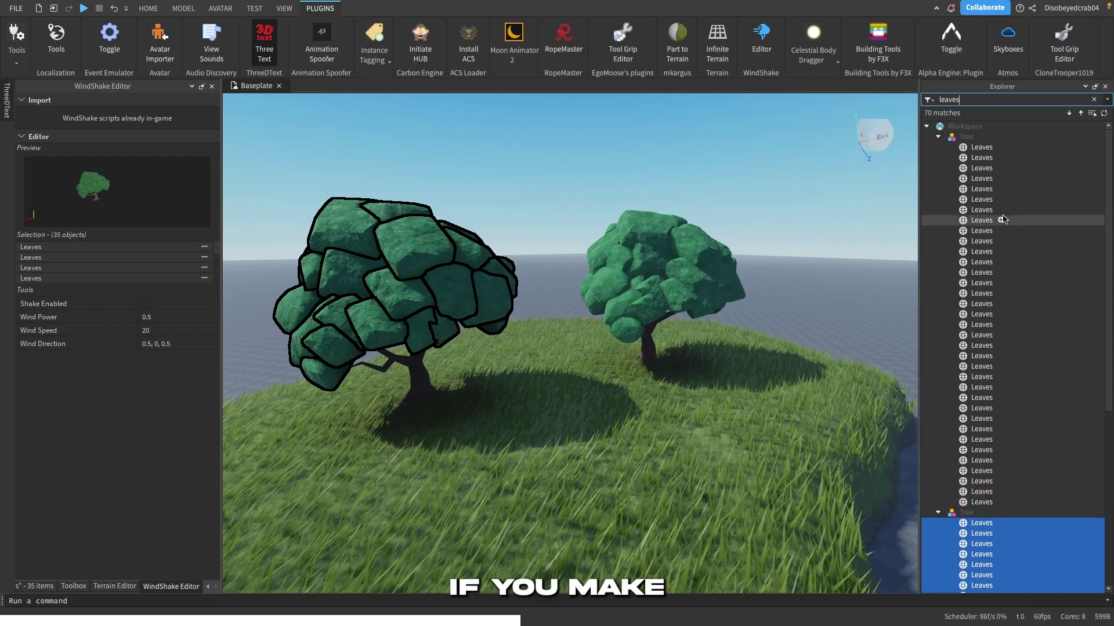
left_click(981, 150, "shift")
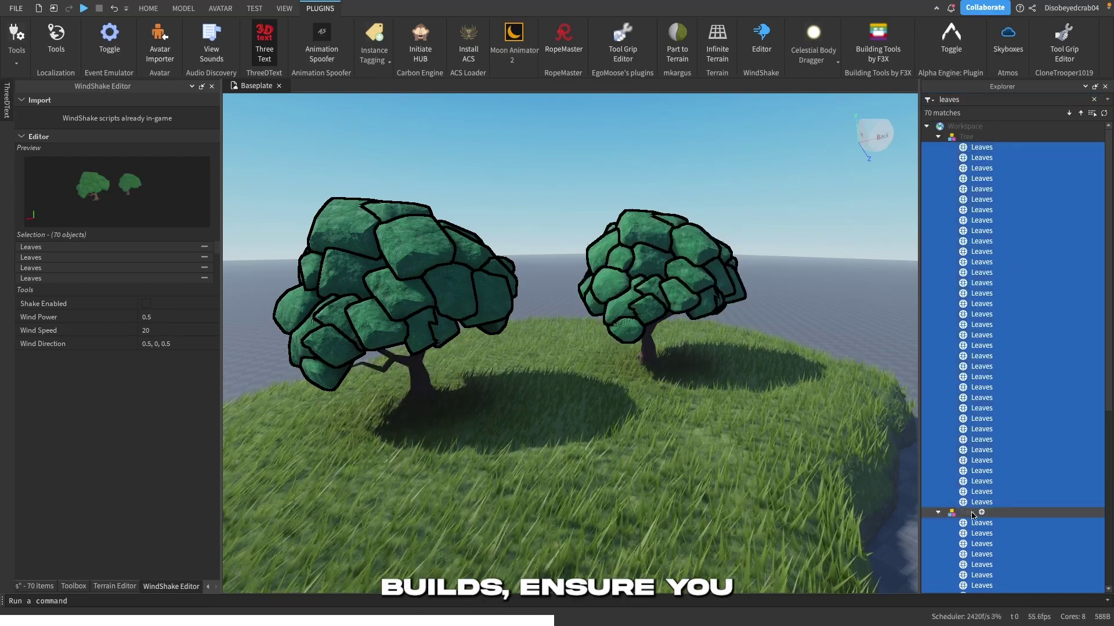
scroll(1023, 325, "down", 6)
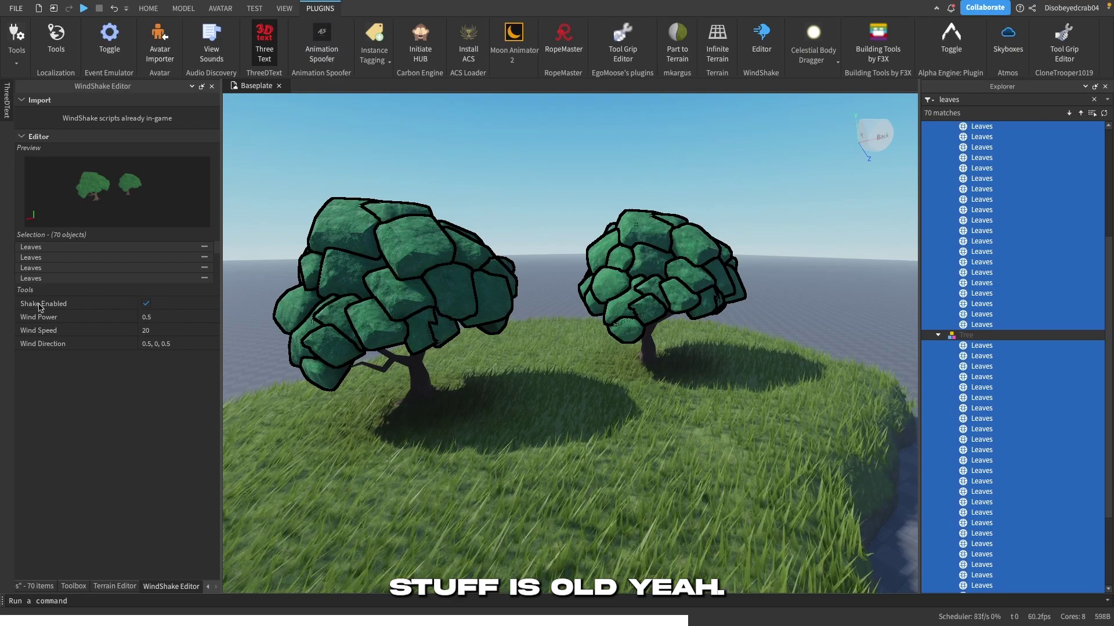
left_click(1094, 100)
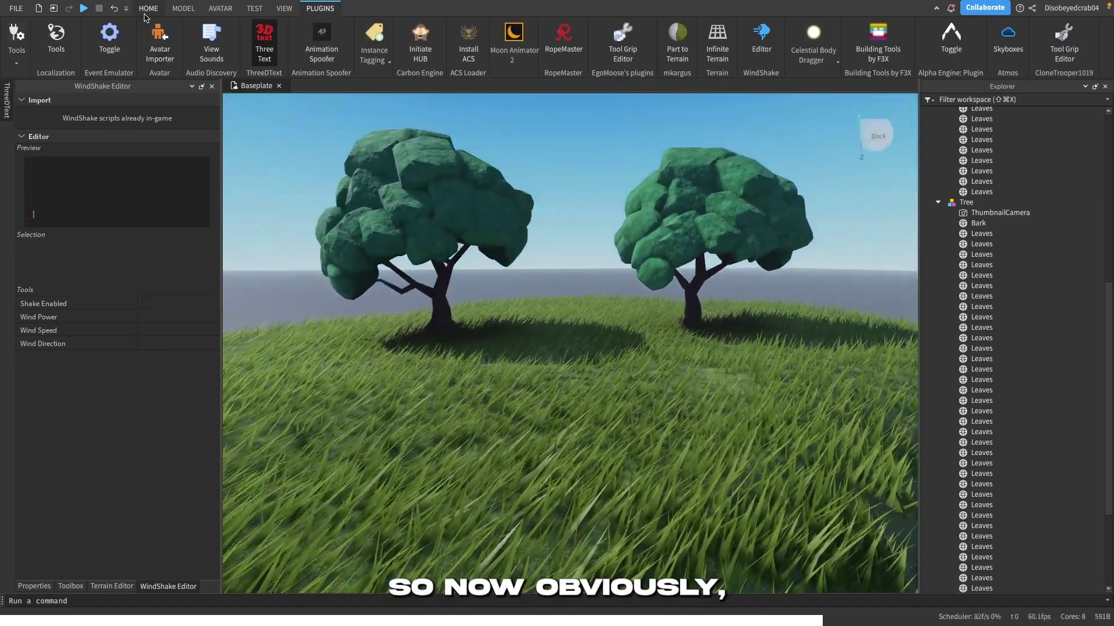
Step: Add a spawn location and position it on the grass in front of the two trees
left_click(183, 8)
left_click(865, 41)
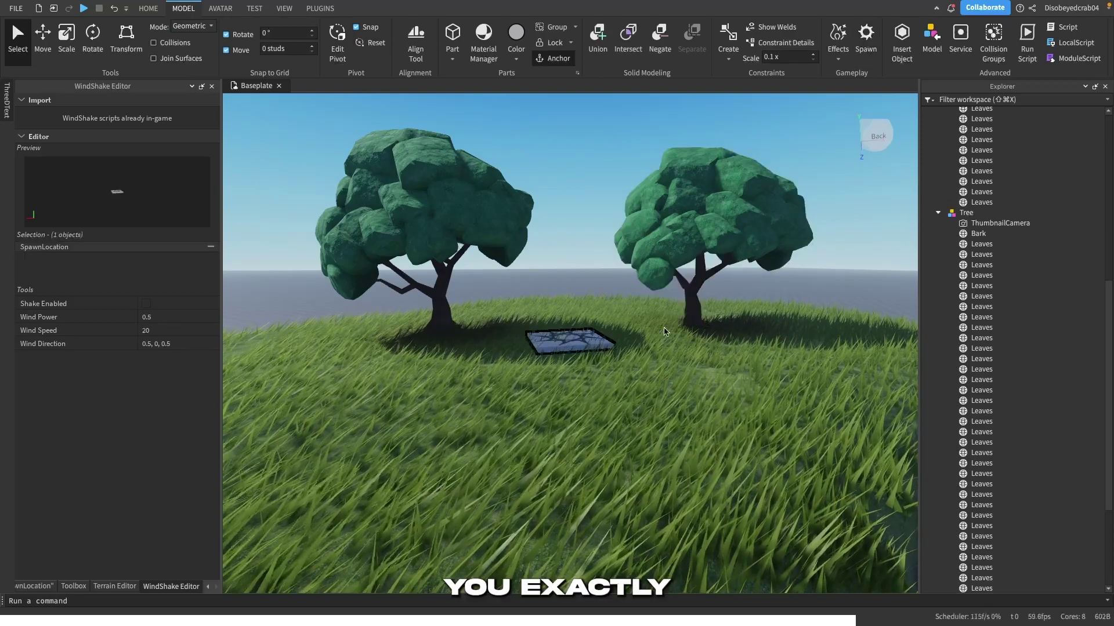
left_click_drag(515, 448, 520, 463)
left_click(441, 377)
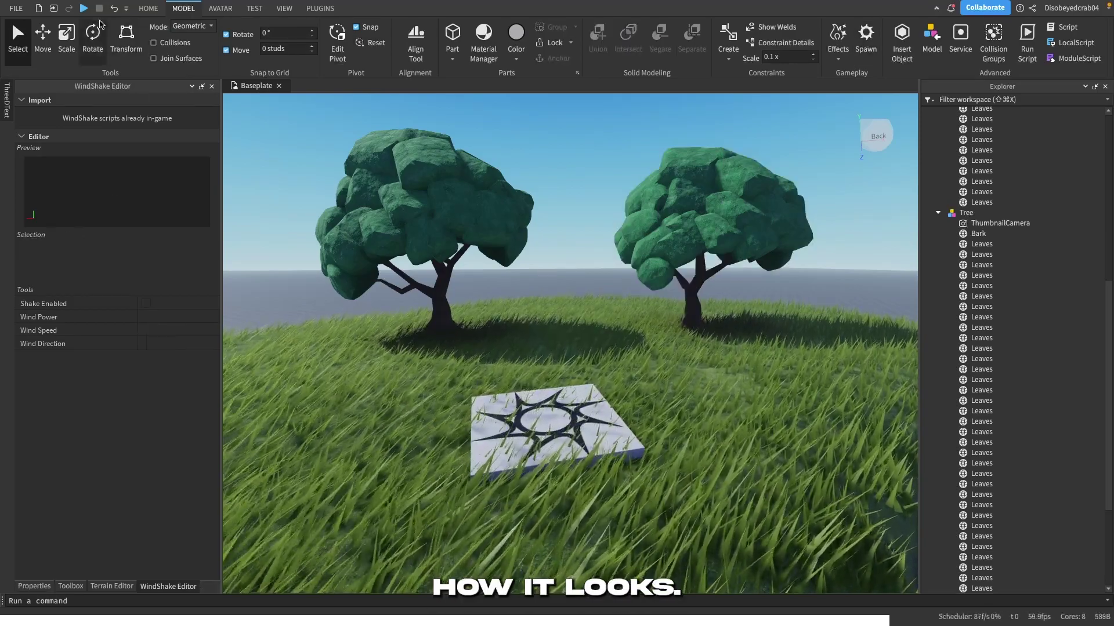
Step: Playtest the place and look around to examine the wind effect on the trees and grass
left_click(84, 8)
key("F5")
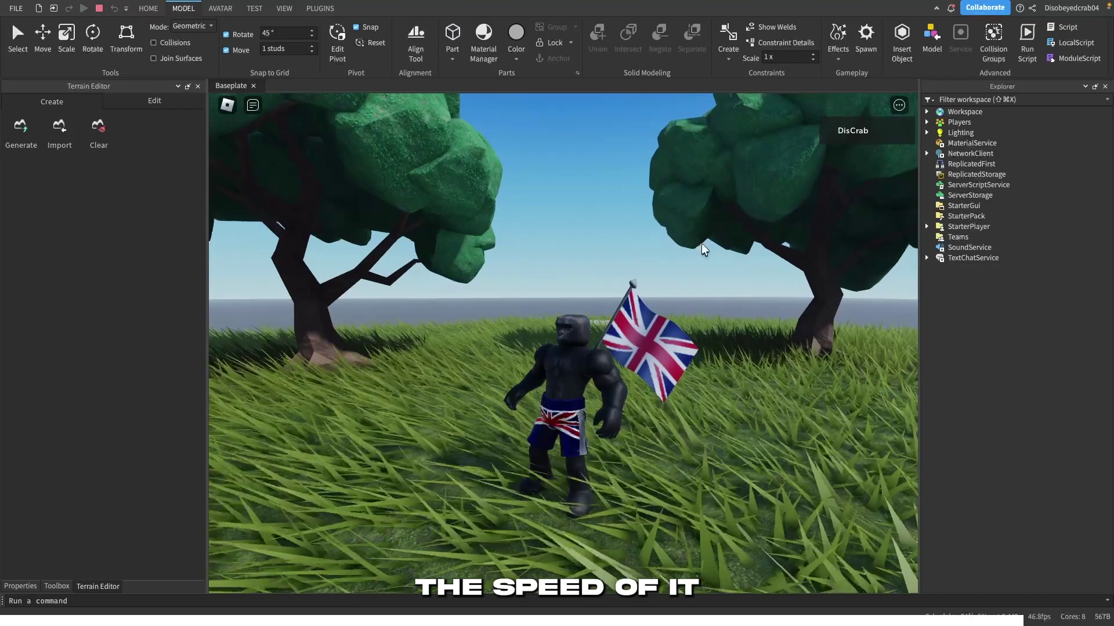
right_click_drag(702, 243, 736, 447)
key("s")
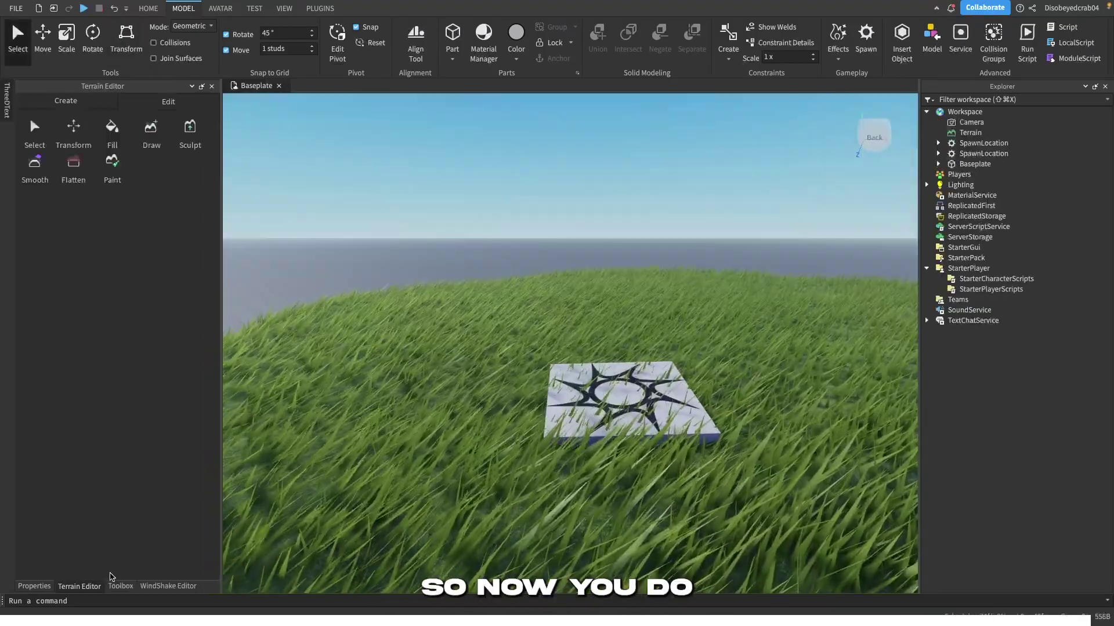
Step: Insert the green Tree model from the Toolbox again and place it and a duplicate apart on the grass
left_click(119, 585)
left_click(138, 203)
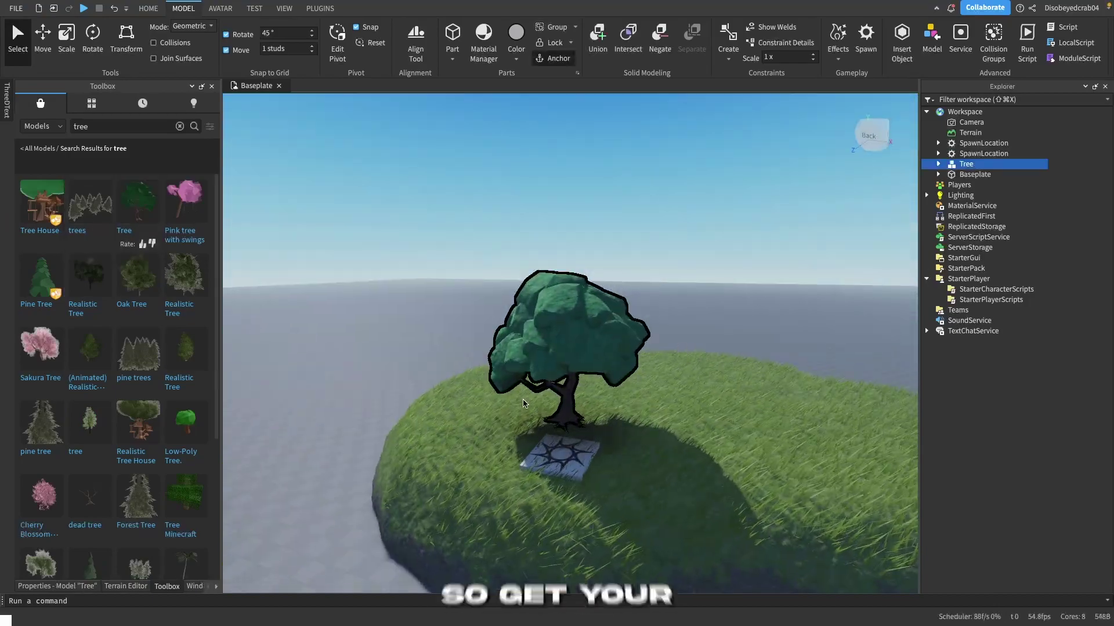
left_click_drag(524, 403, 800, 409)
key("ctrl+d")
left_click(859, 473)
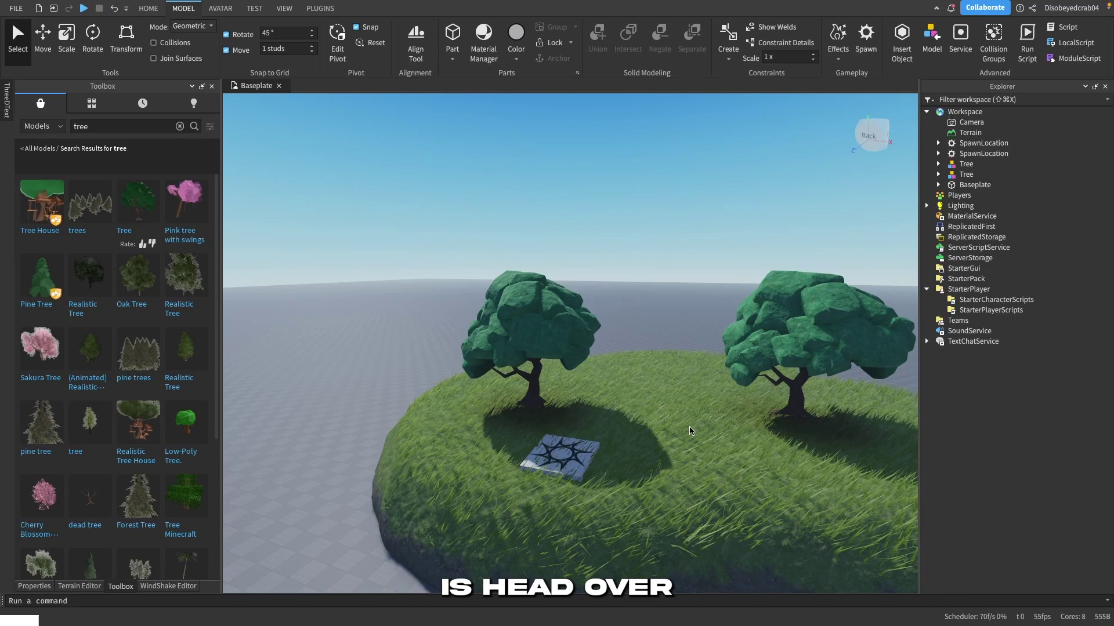
Step: Switch to the web browser and bring up the WindShake model page on the Roblox site
key("super+Tab")
left_click(555, 313)
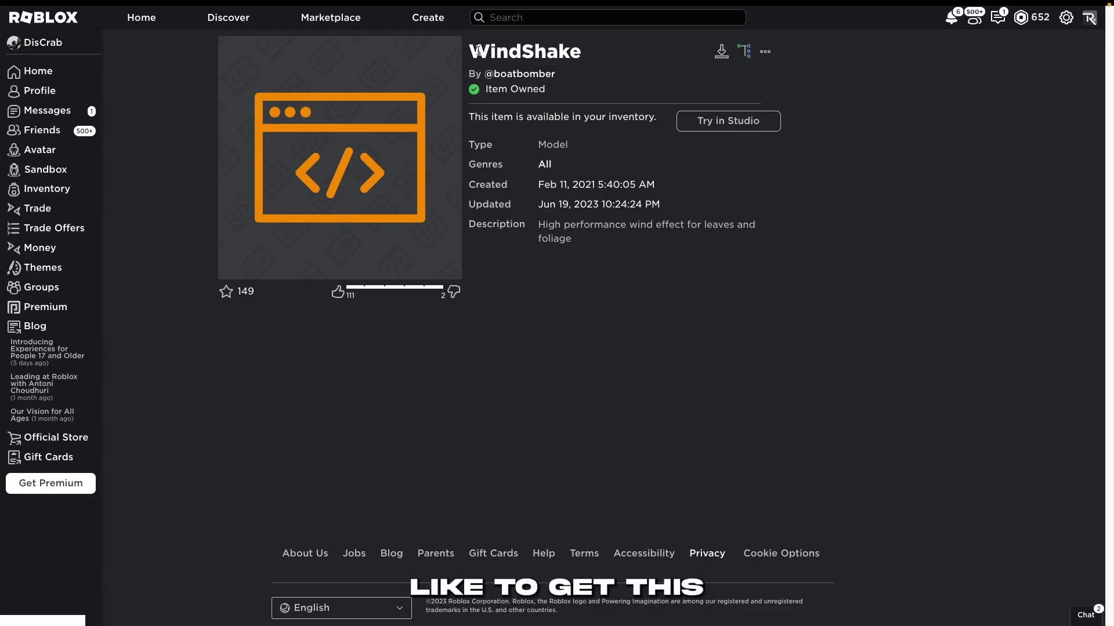
left_click_drag(477, 50, 526, 145)
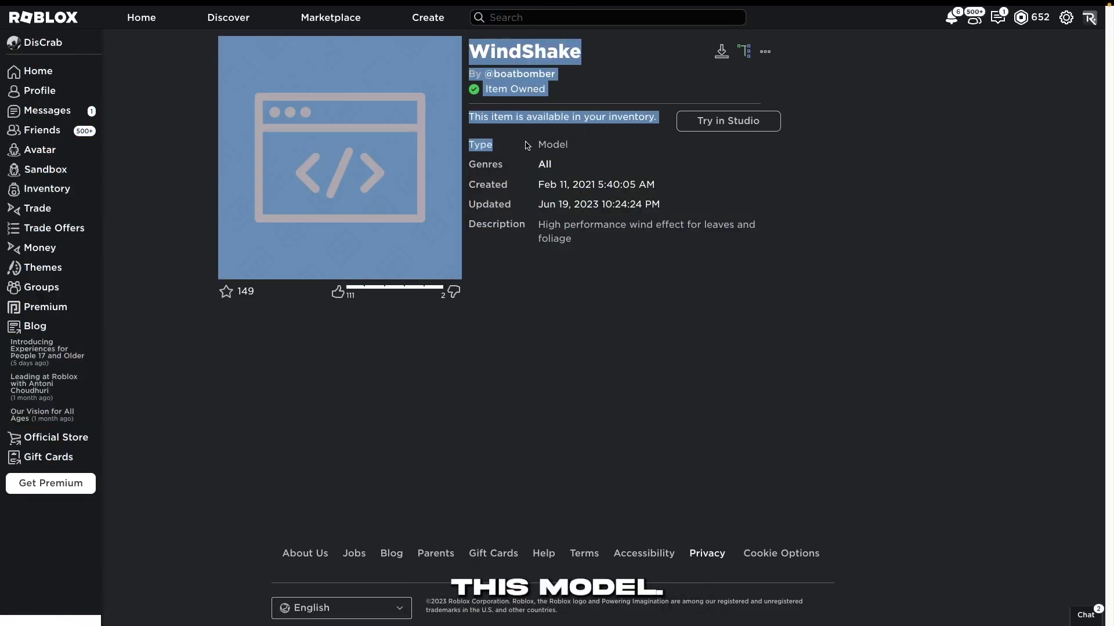
Step: Switch back to Roblox Studio, insert the WindShake model from your own models, and move it into StarterPlayerScripts
left_click(622, 159)
key("super+Tab")
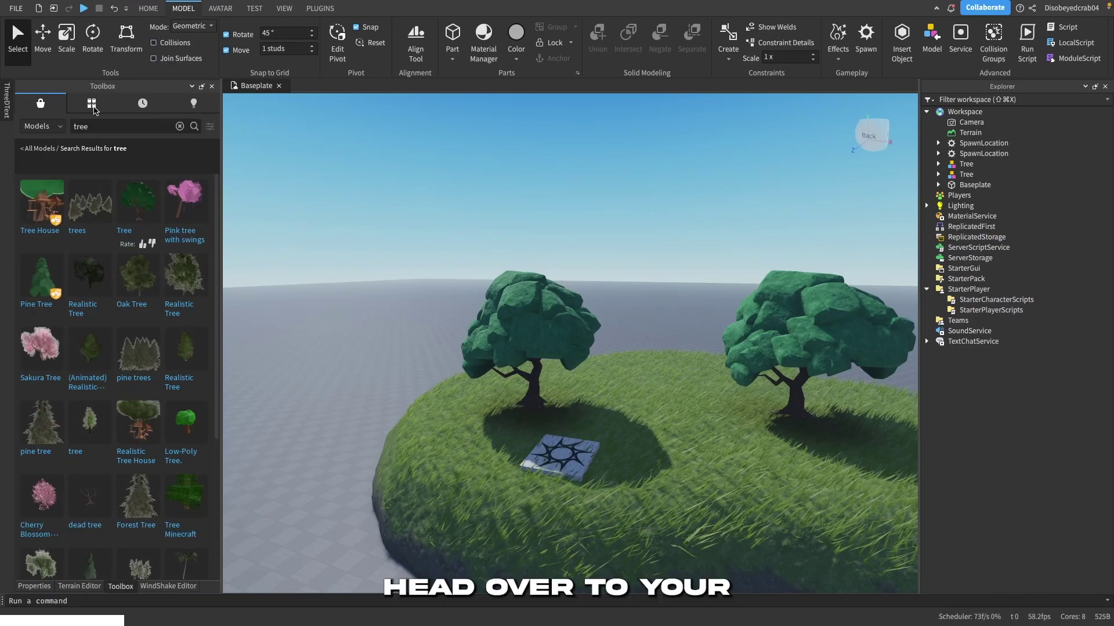
left_click(93, 107)
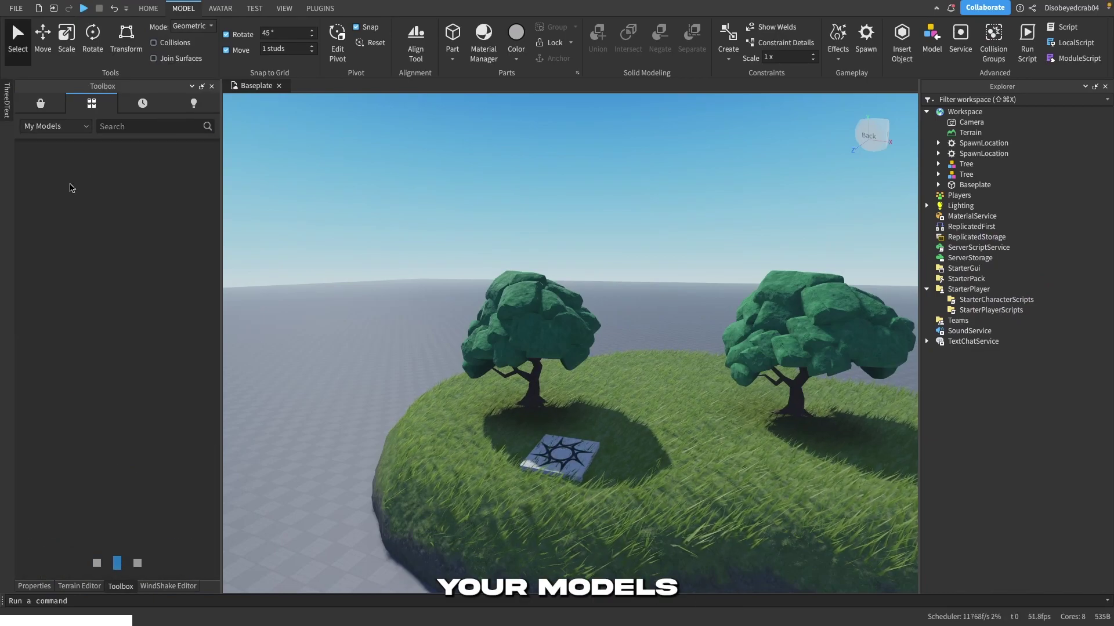
left_click(42, 171)
left_click(41, 102)
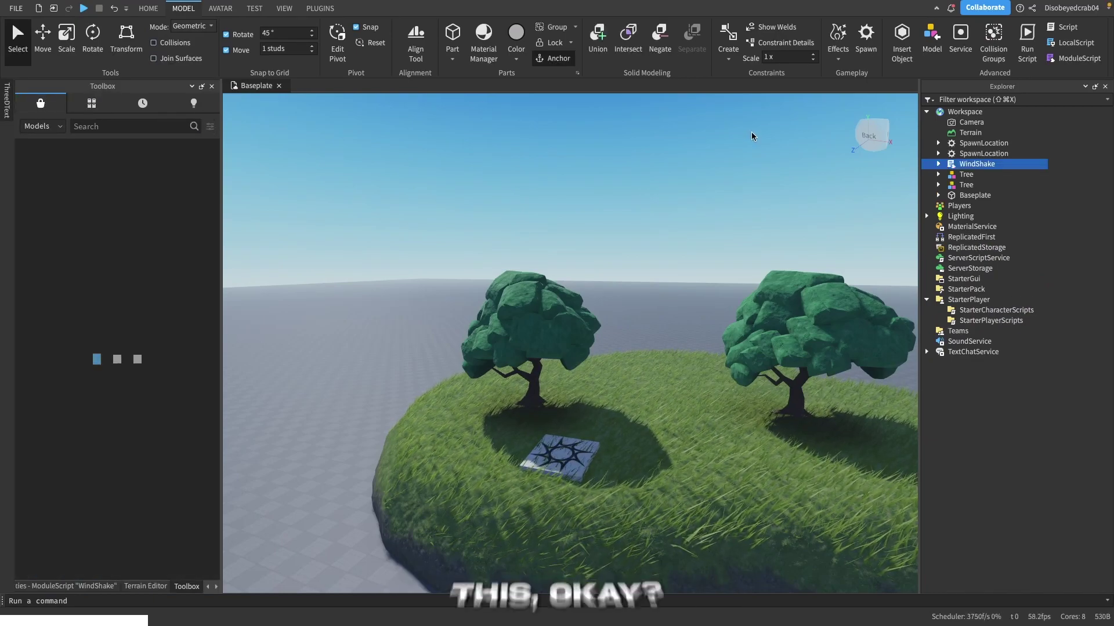
left_click_drag(965, 167, 993, 320)
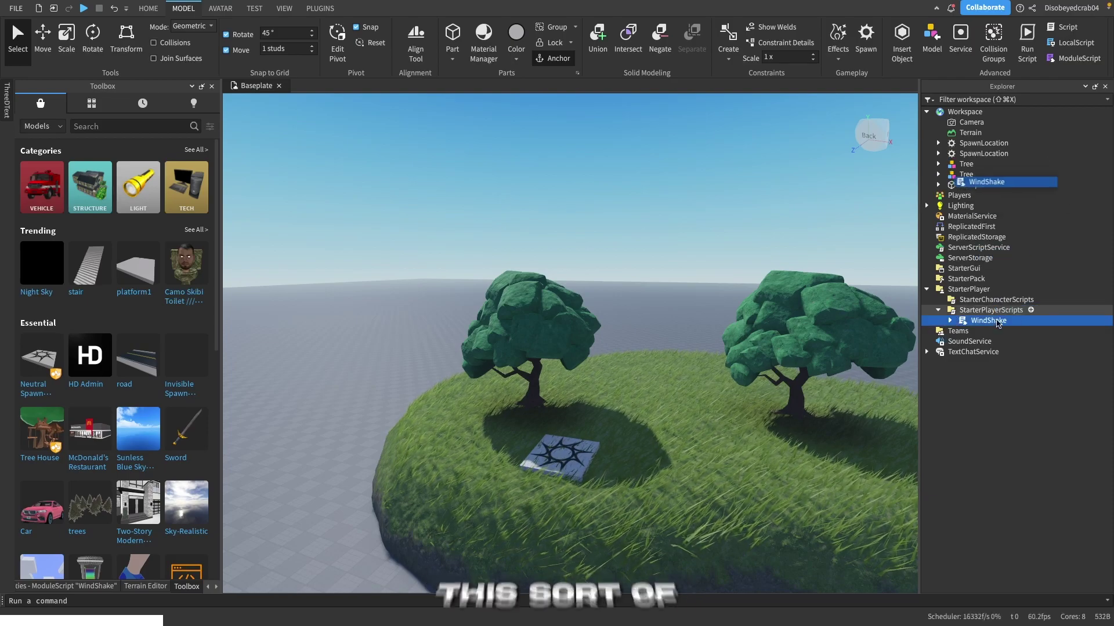
Step: Open the WindShake module script, examine the COLLECTION_TAG line and its CollectionService comment, and close the script
scroll(709, 342, "up", 3)
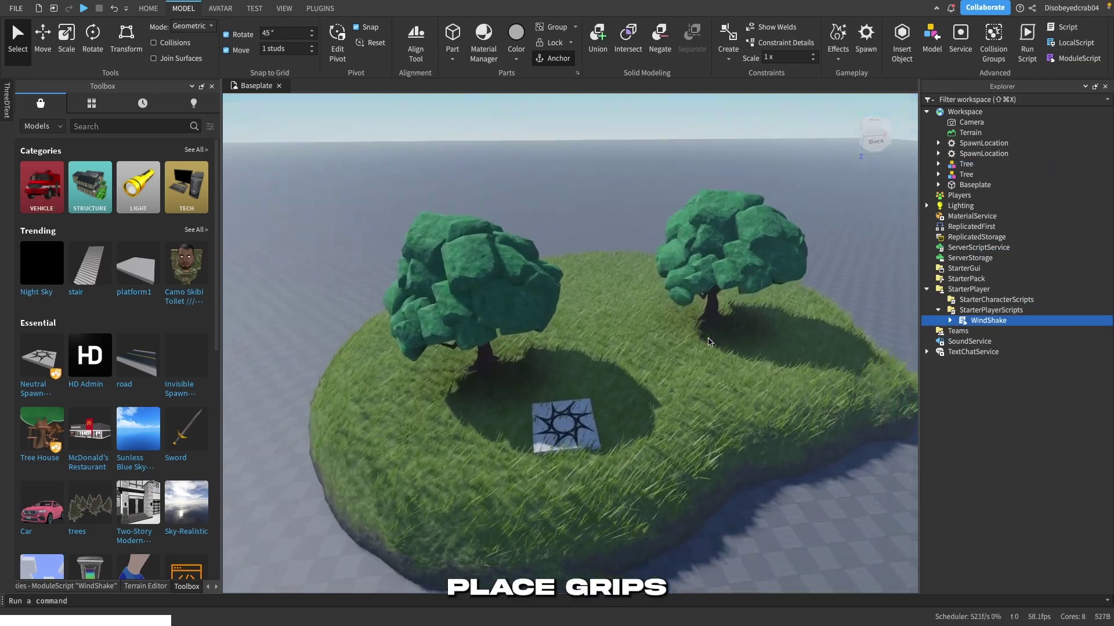
scroll(709, 342, "up", 3)
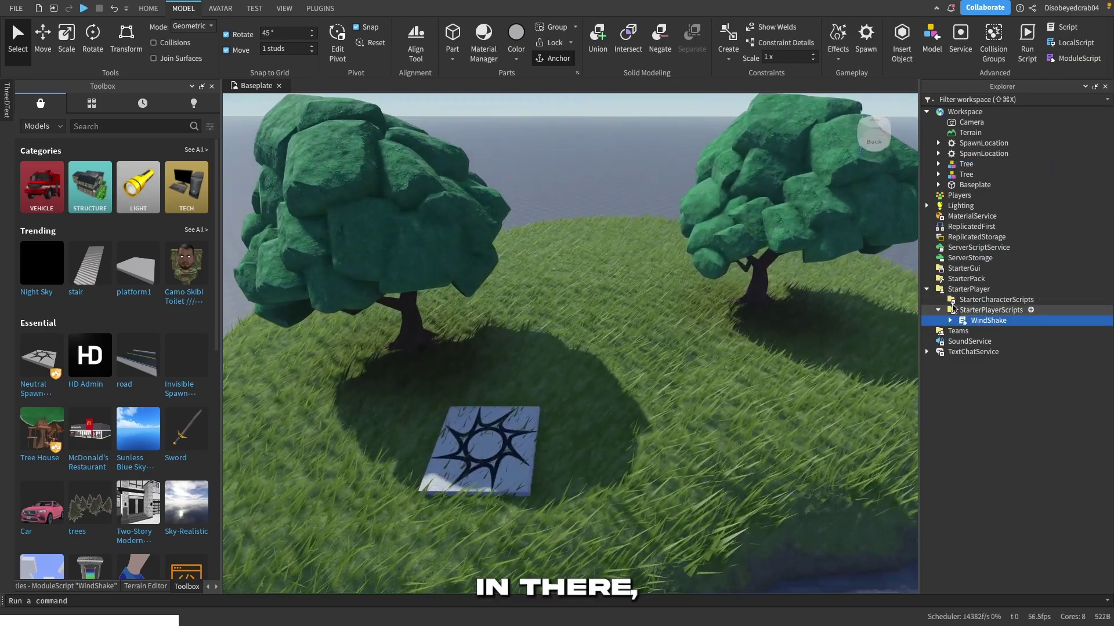
left_click(950, 321)
left_click(986, 331)
double_click(975, 334)
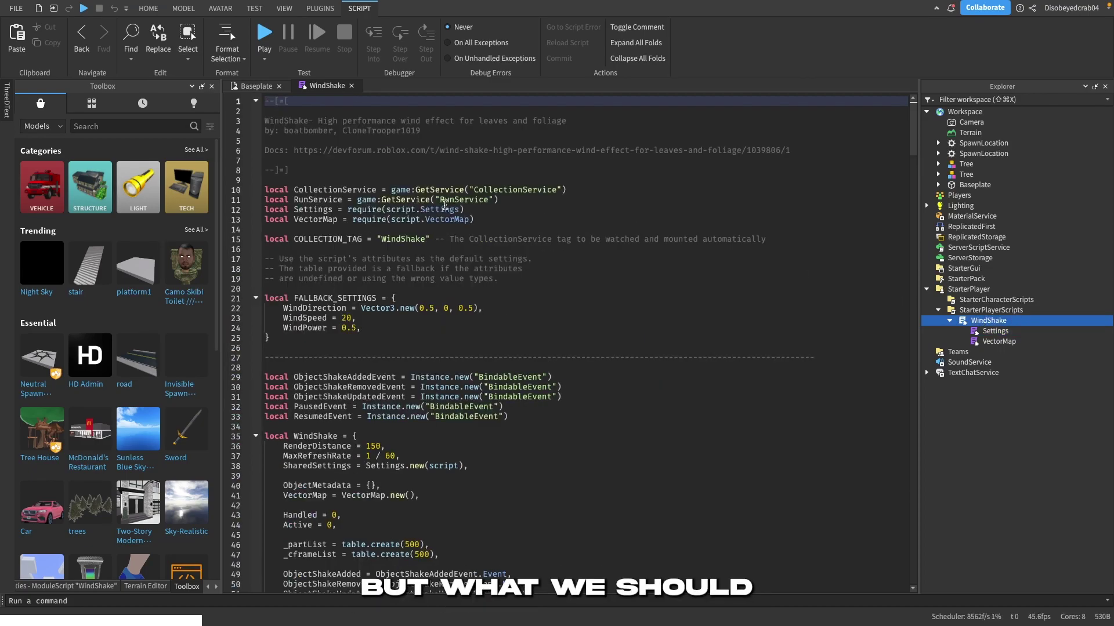
left_click_drag(293, 241, 364, 243)
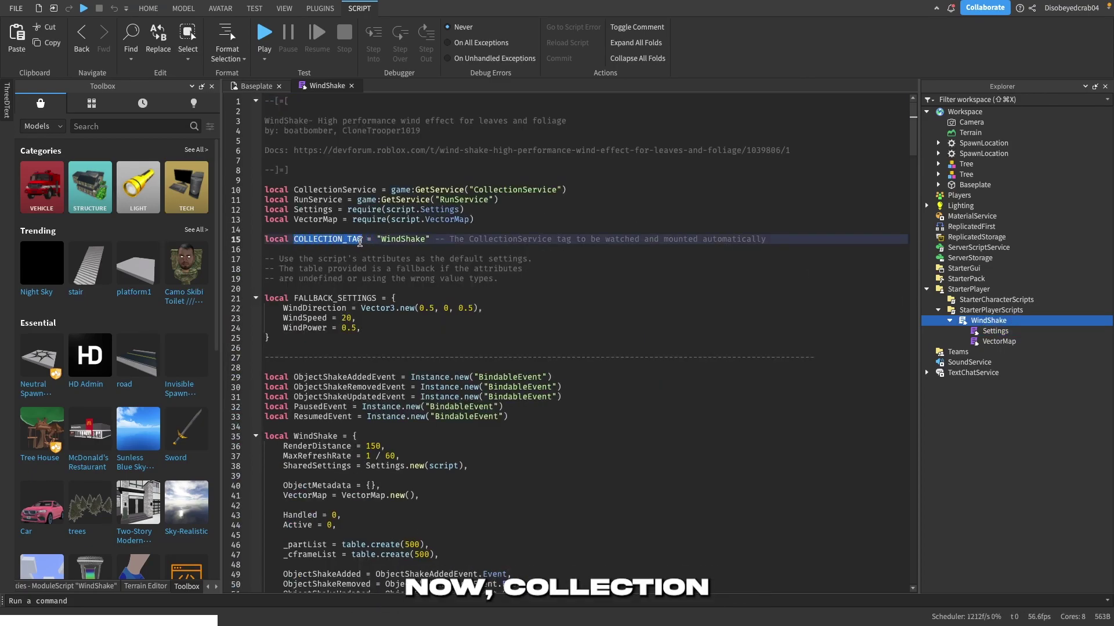
left_click(533, 238)
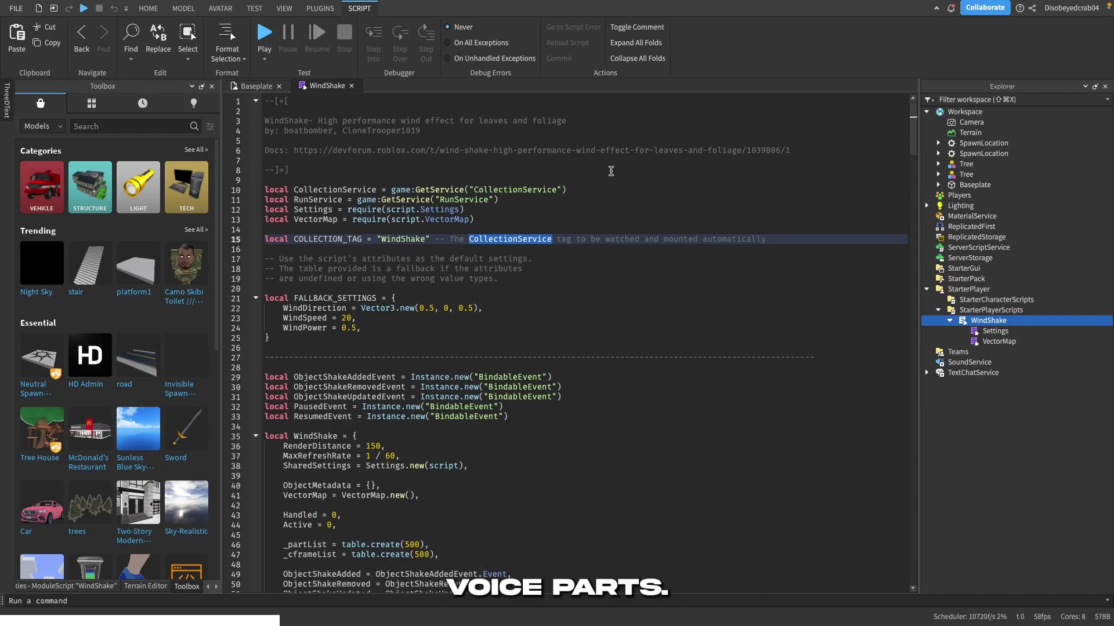
double_click(412, 240)
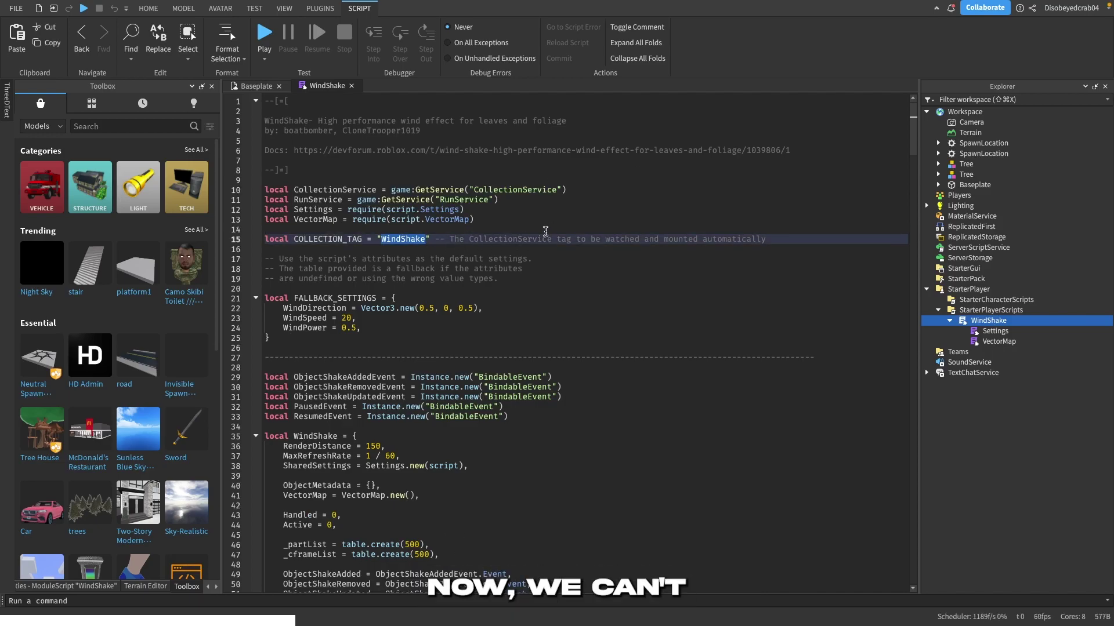
left_click(350, 86)
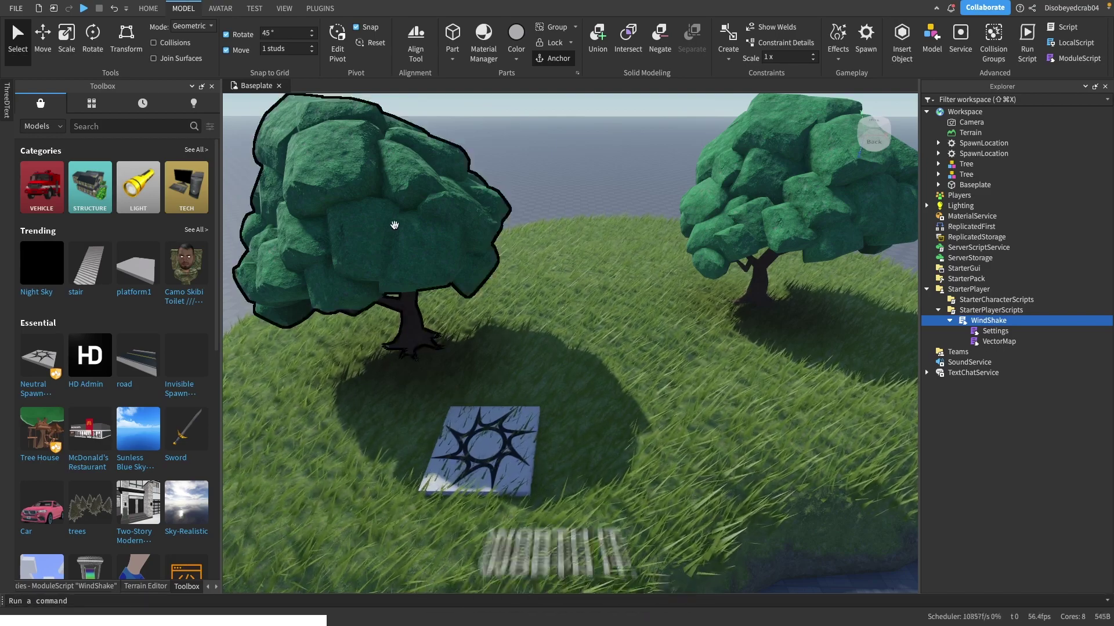
Step: Search the Toolbox plugins for "tags" and view the Tag Editor plugin's details and its Instance Tagging options
left_click(321, 8)
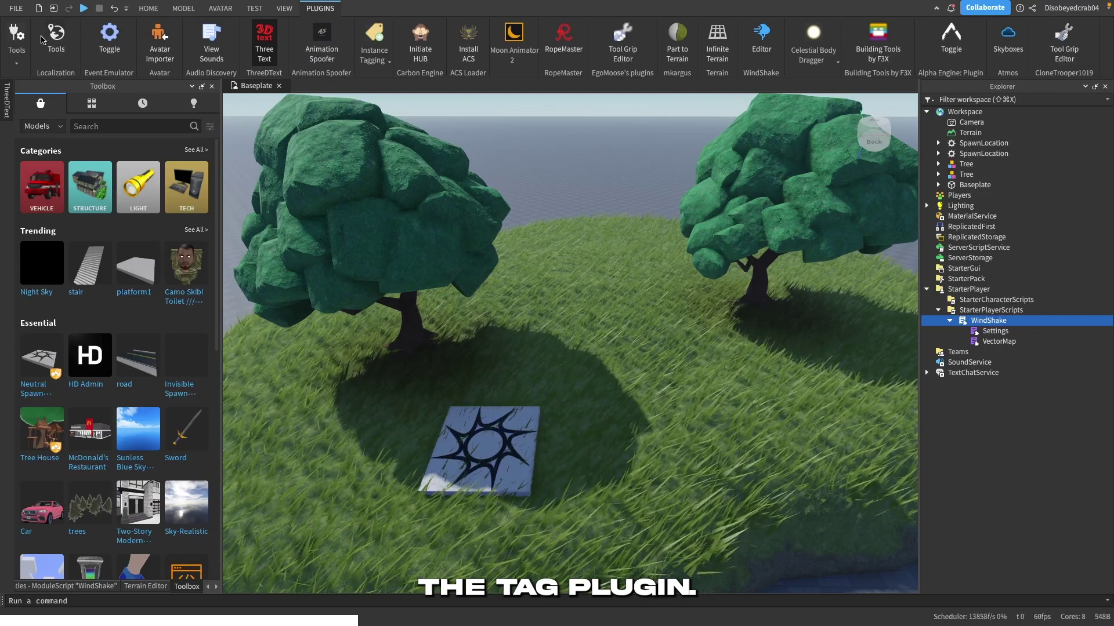
left_click(23, 49)
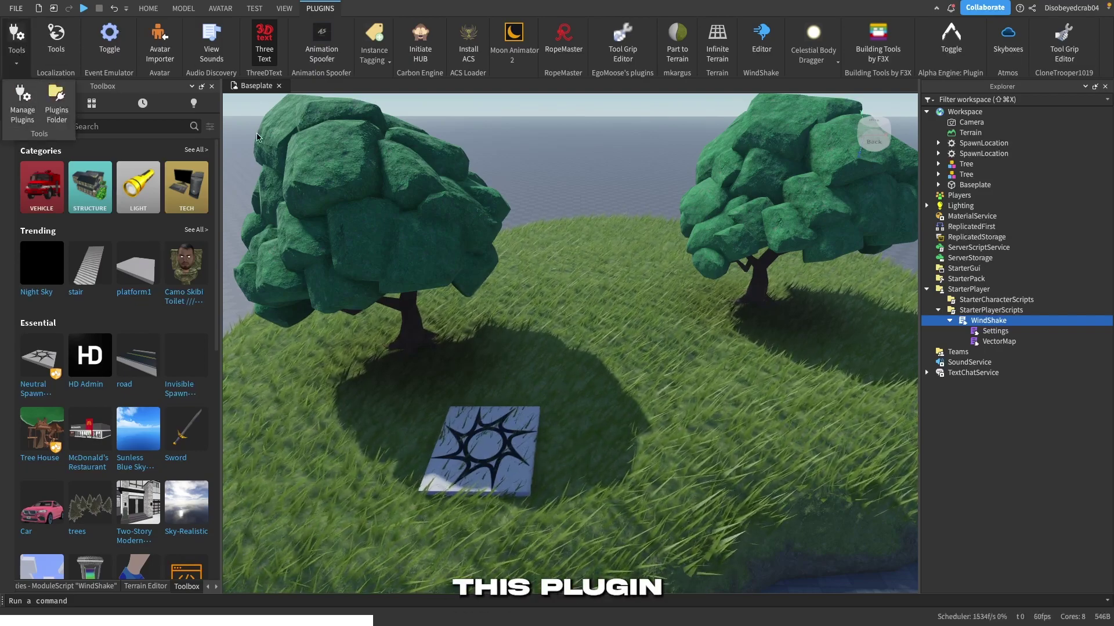
left_click(105, 118)
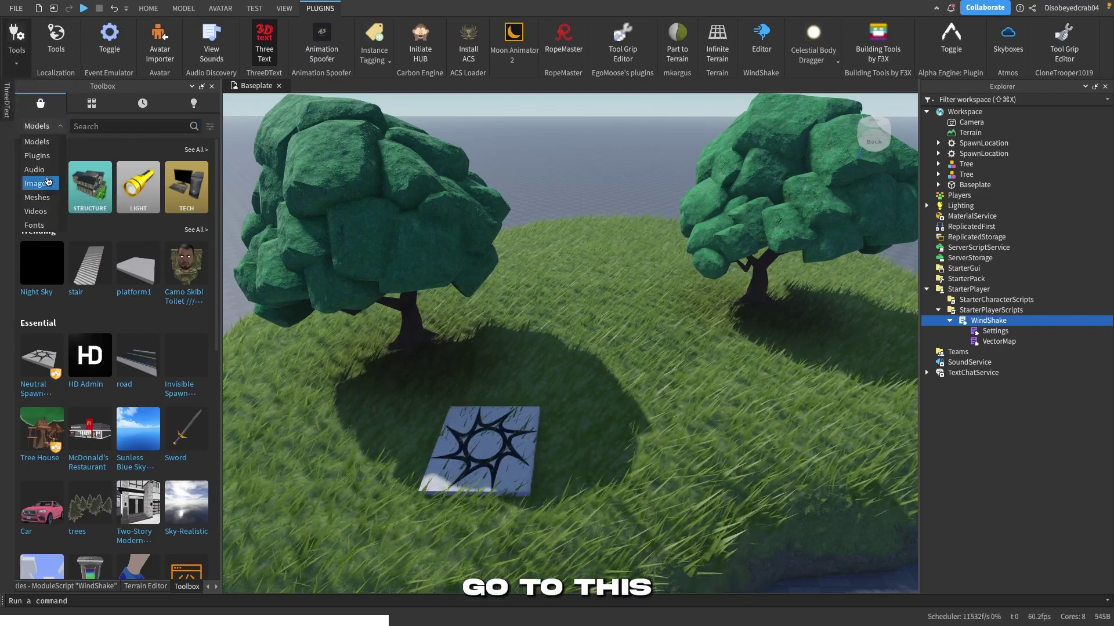
left_click(37, 155)
type("tags")
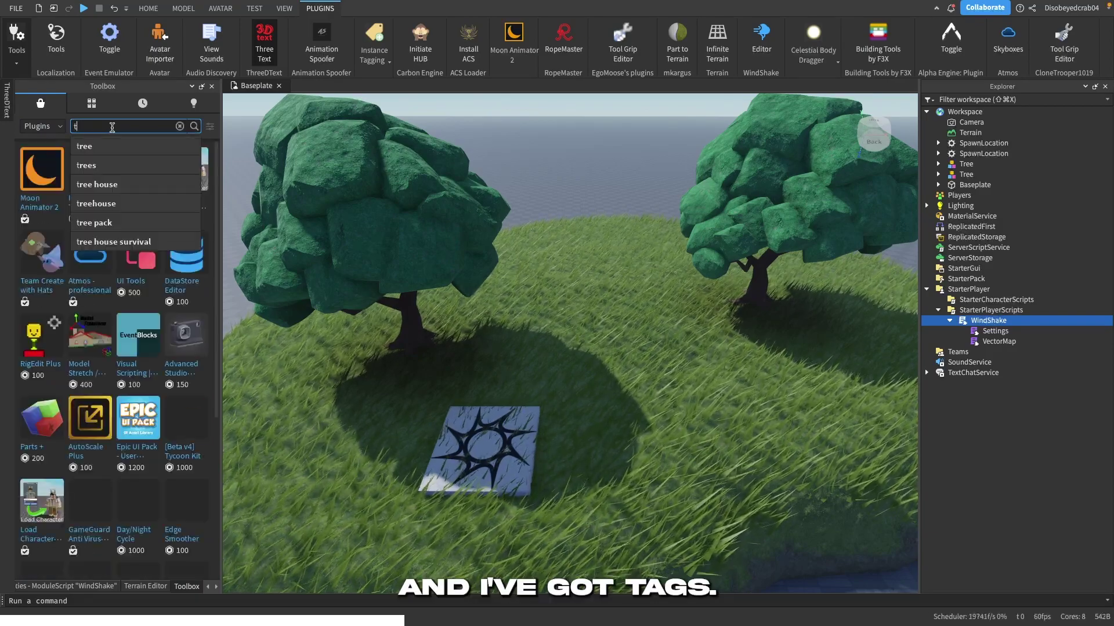
mouse_move(35, 224)
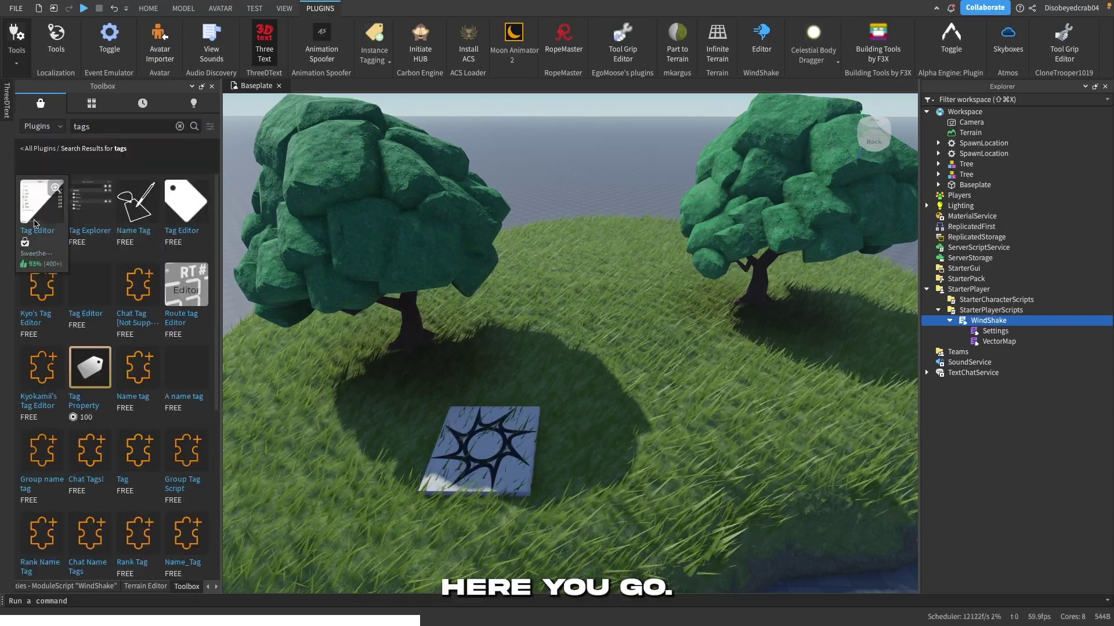
left_click(51, 197)
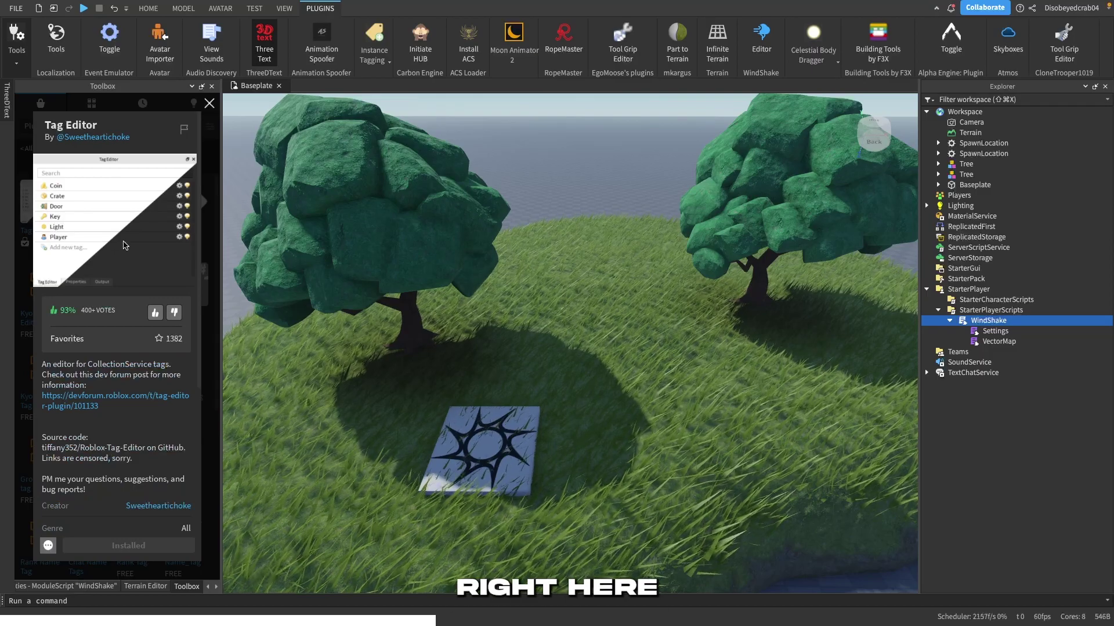
left_click(210, 104)
left_click(374, 61)
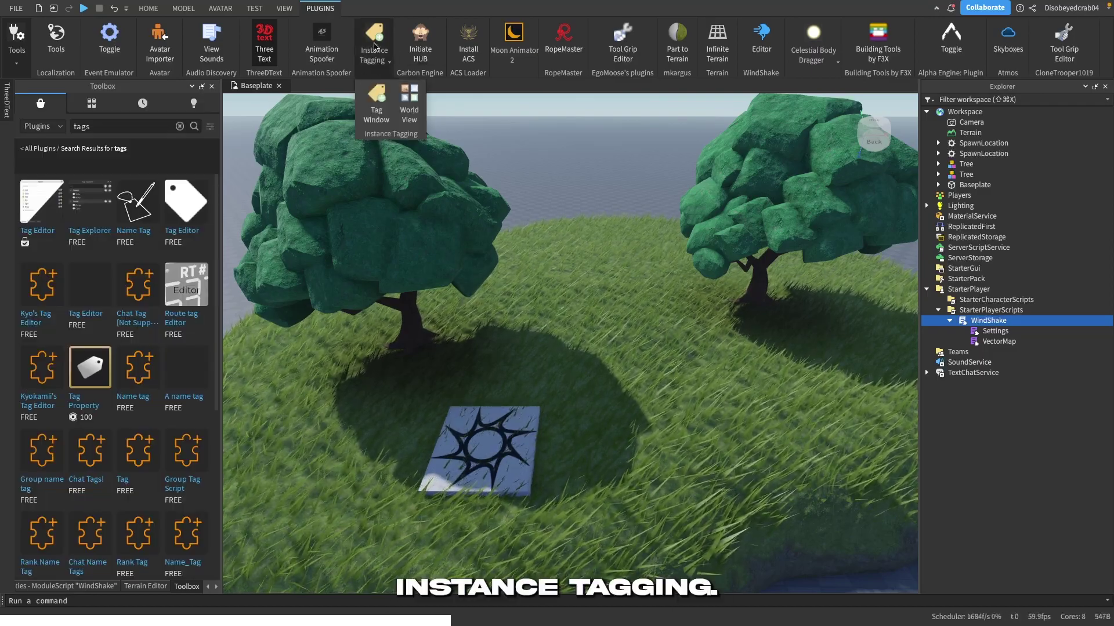
left_click(374, 48)
Step: Expand both Tree models in the Explorer and select all Leaves parts of the first tree
right_click_drag(731, 293, 728, 383)
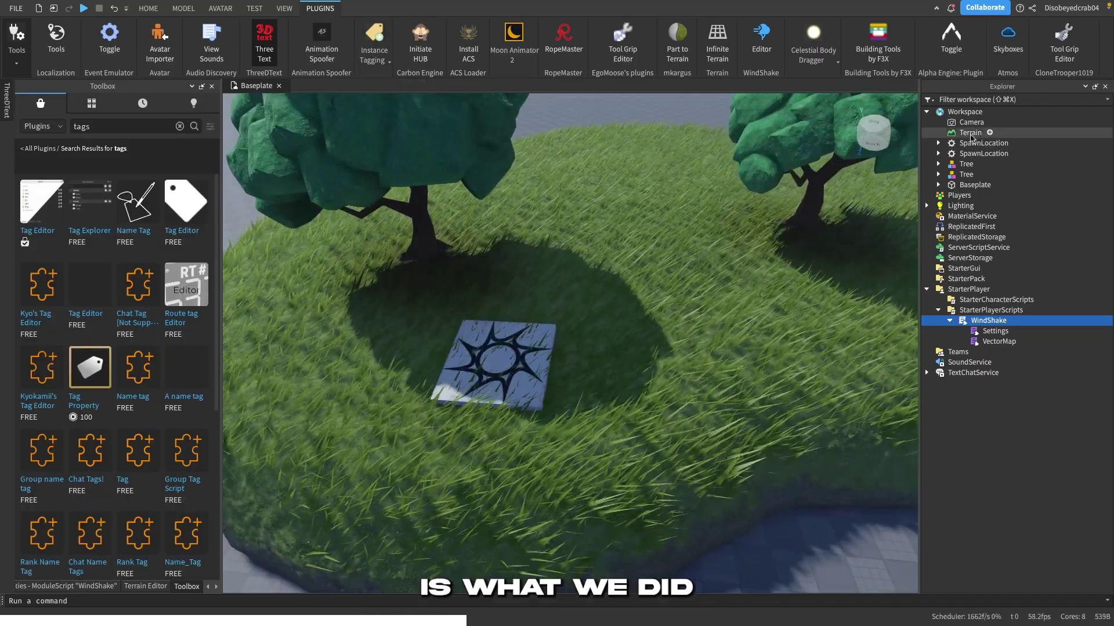
right_click_drag(820, 261, 820, 201)
scroll(819, 201, "down", 3)
left_click(957, 174)
left_click(938, 174)
left_click(937, 164)
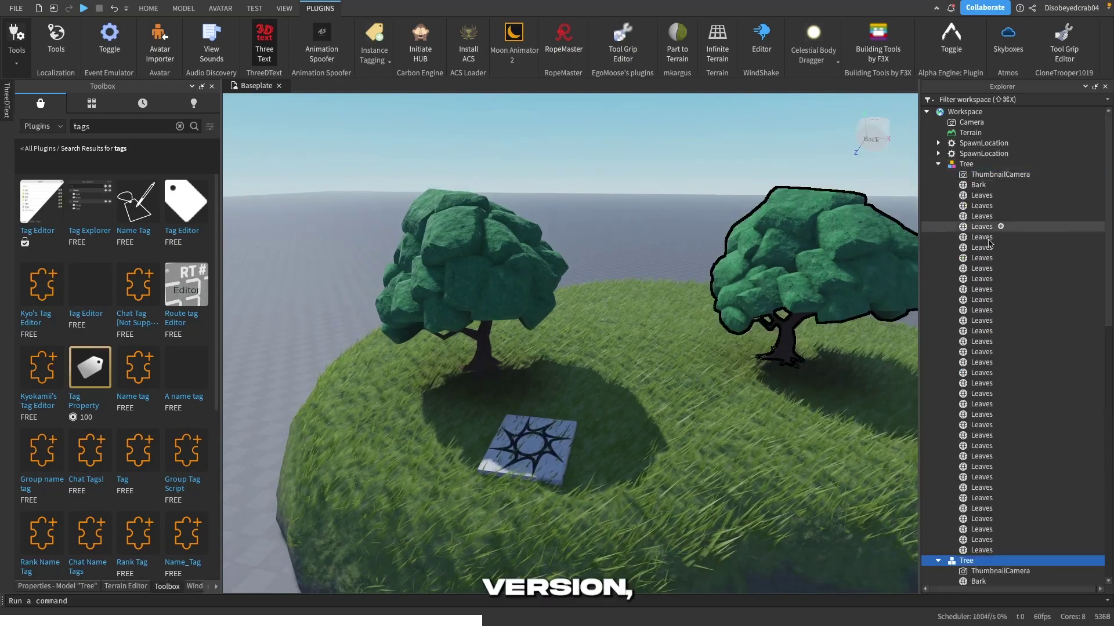
left_click(981, 195)
scroll(986, 197, "down", 4)
left_click(997, 423, "shift")
Step: Add all Leaves parts of the second Tree to the selection, leaving out its Bark
scroll(1002, 440, "down", 4)
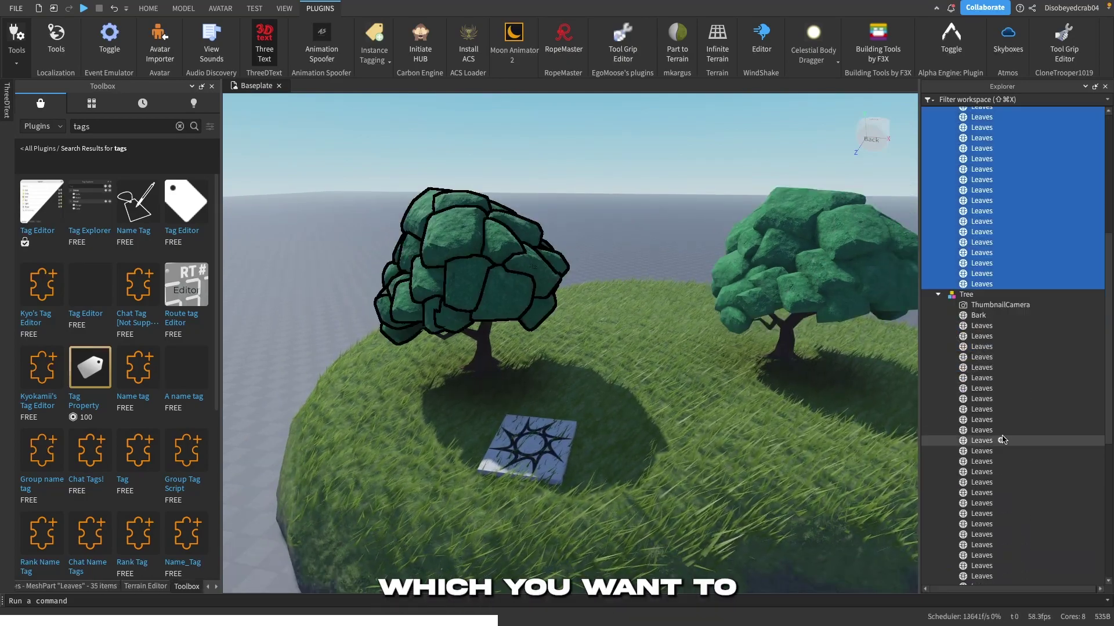
left_click(981, 326, "ctrl")
left_click(980, 335, "ctrl")
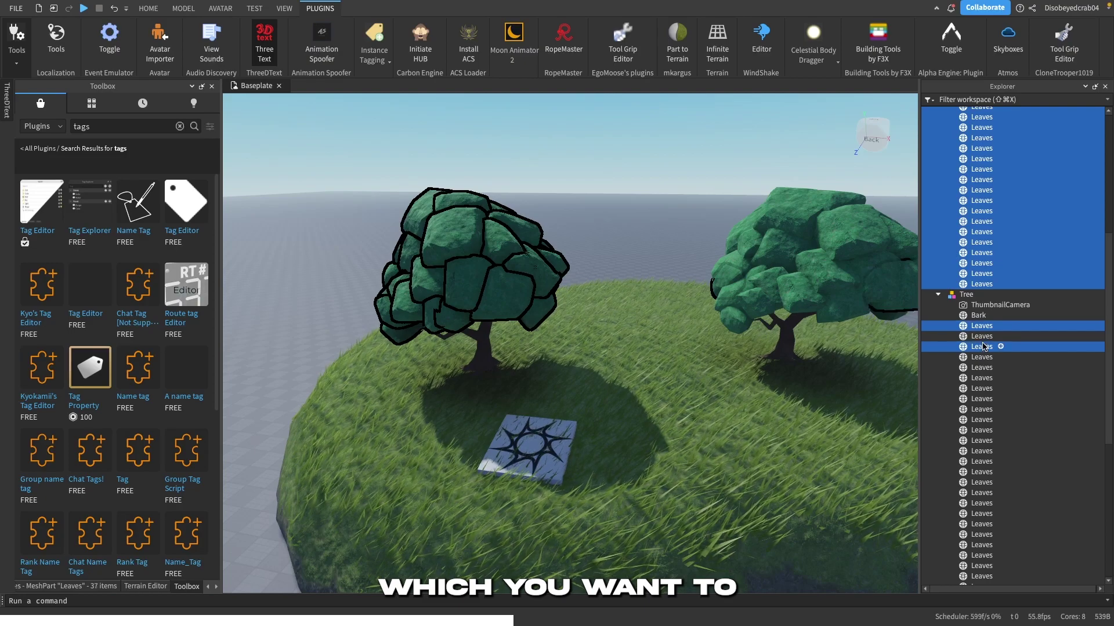
left_click(980, 346, "ctrl")
scroll(980, 453, "down", 5)
left_click(980, 493, "shift")
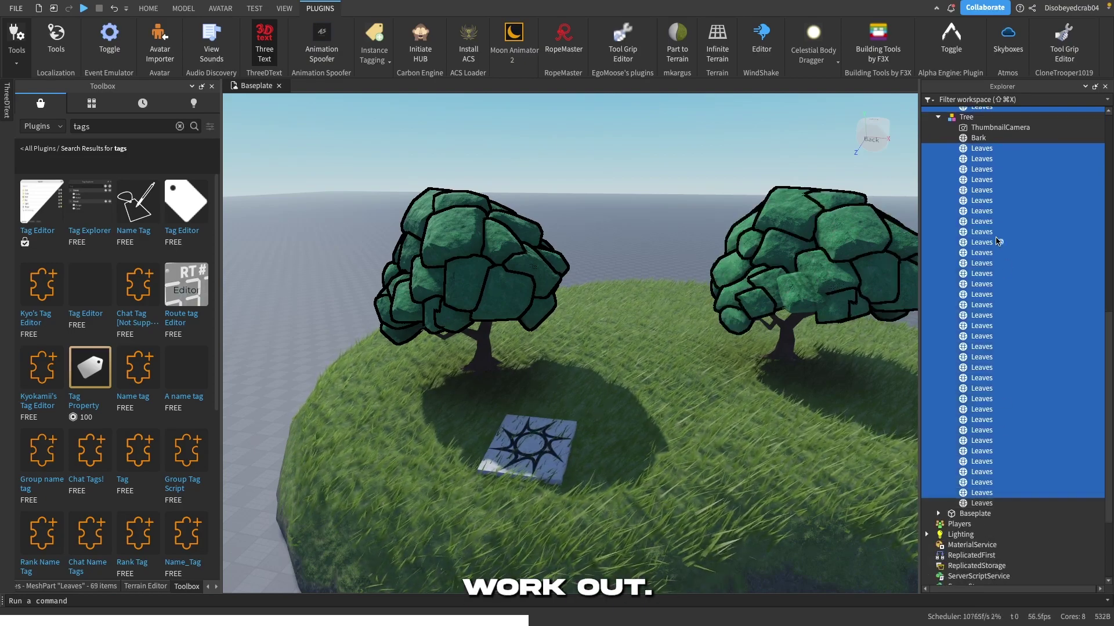
left_click(986, 503, "shift")
scroll(1015, 273, "up", 15)
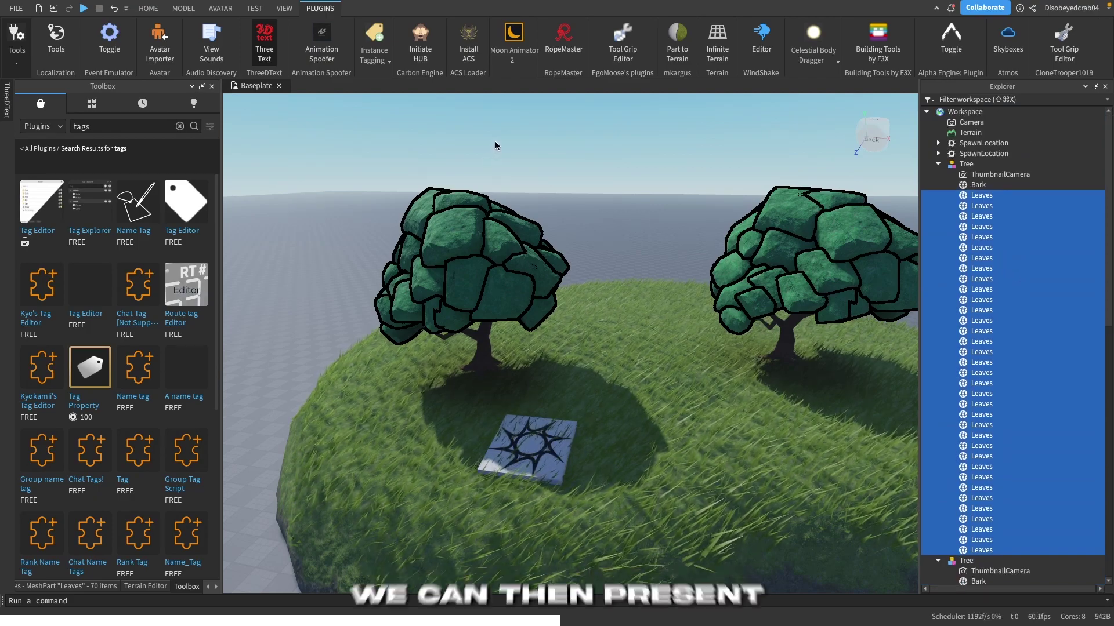
Step: Open the instance tagging plugin's Tag Window and dock the Tag Editor together with the Toolbox
left_click(374, 47)
left_click(379, 110)
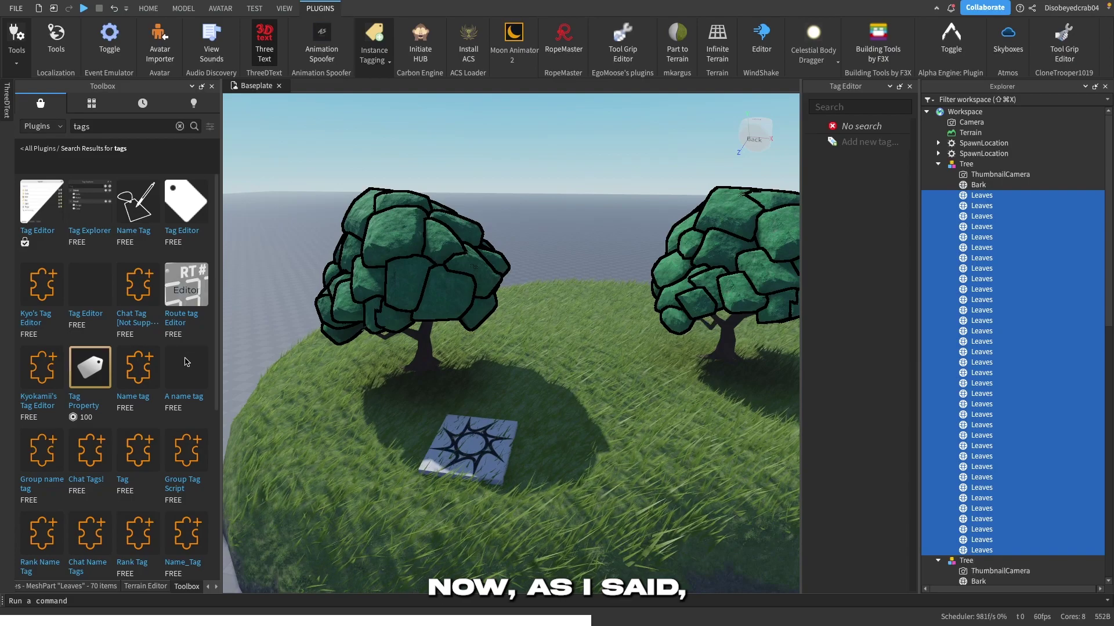
left_click_drag(875, 89, 118, 336)
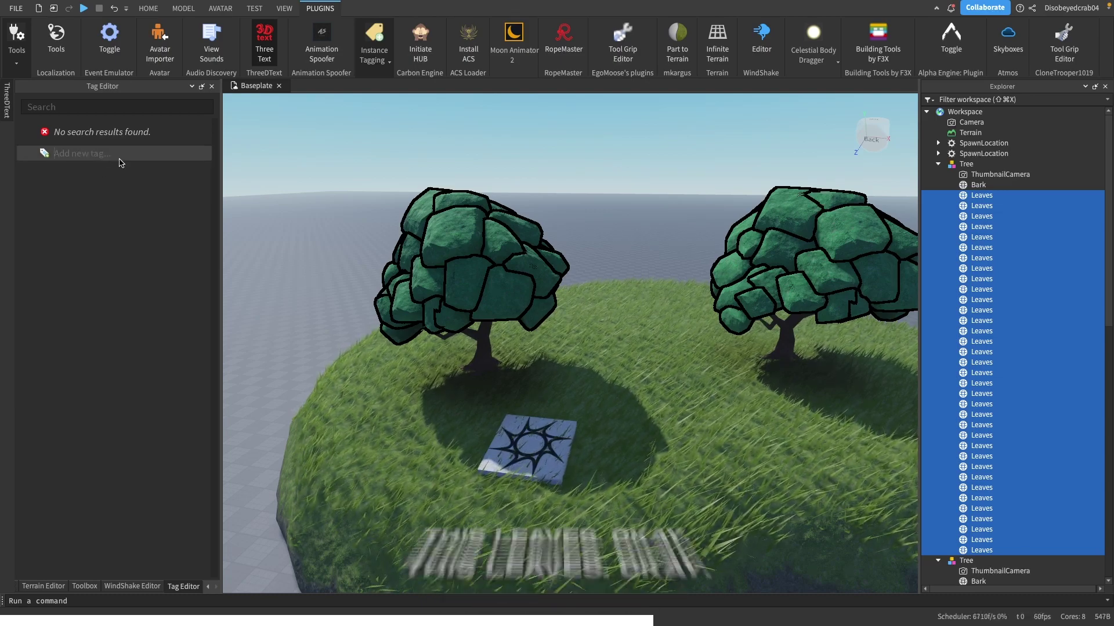
Step: Create a new tag named Leaves and assign it to the selected leaf parts of both trees
key("Return")
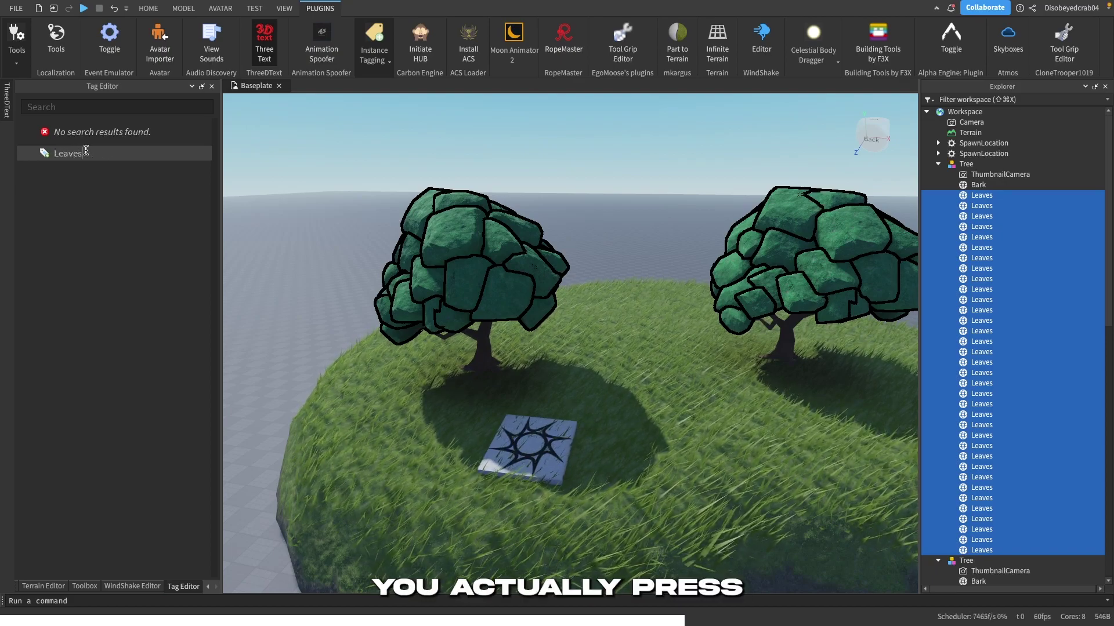
key("Return")
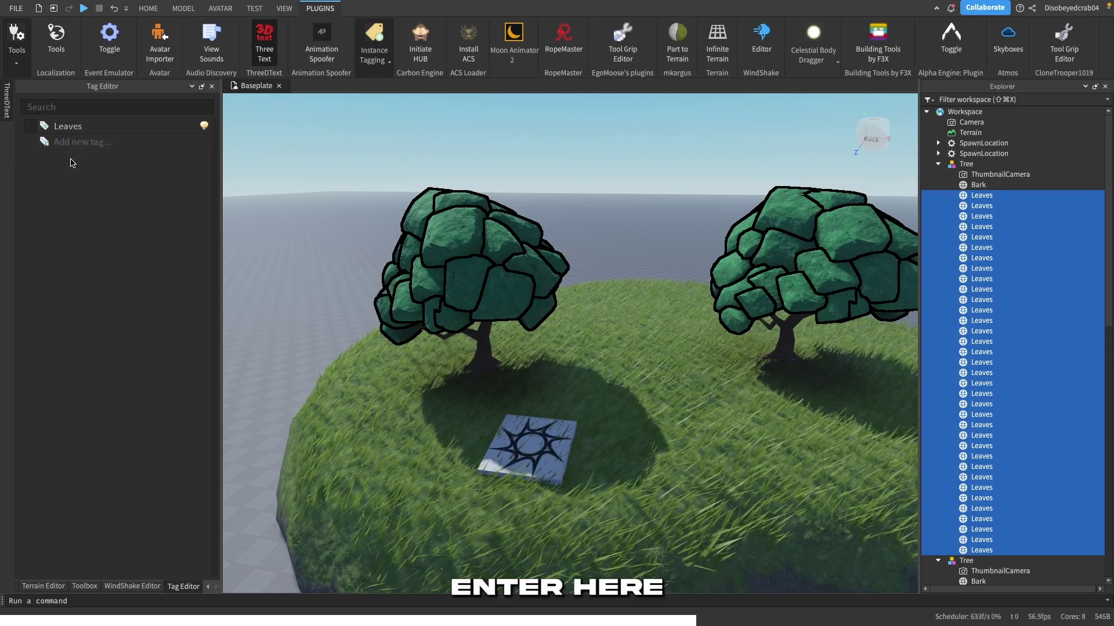
left_click(31, 126)
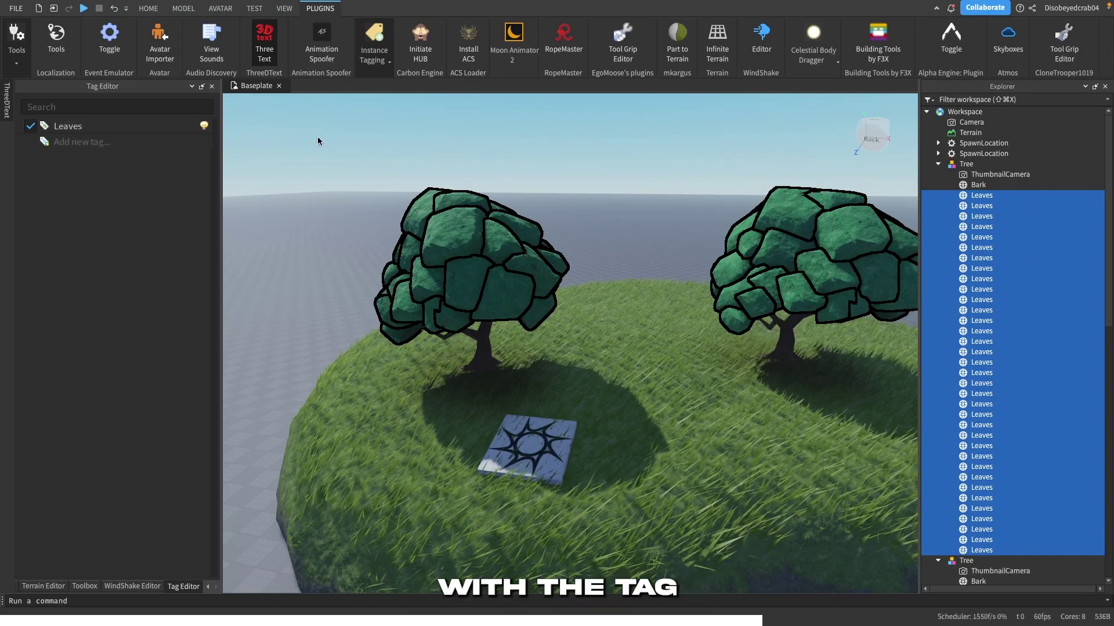
Step: Check whether the first tree's Bark carries the Leaves tag and view the tag's settings
left_click(976, 184)
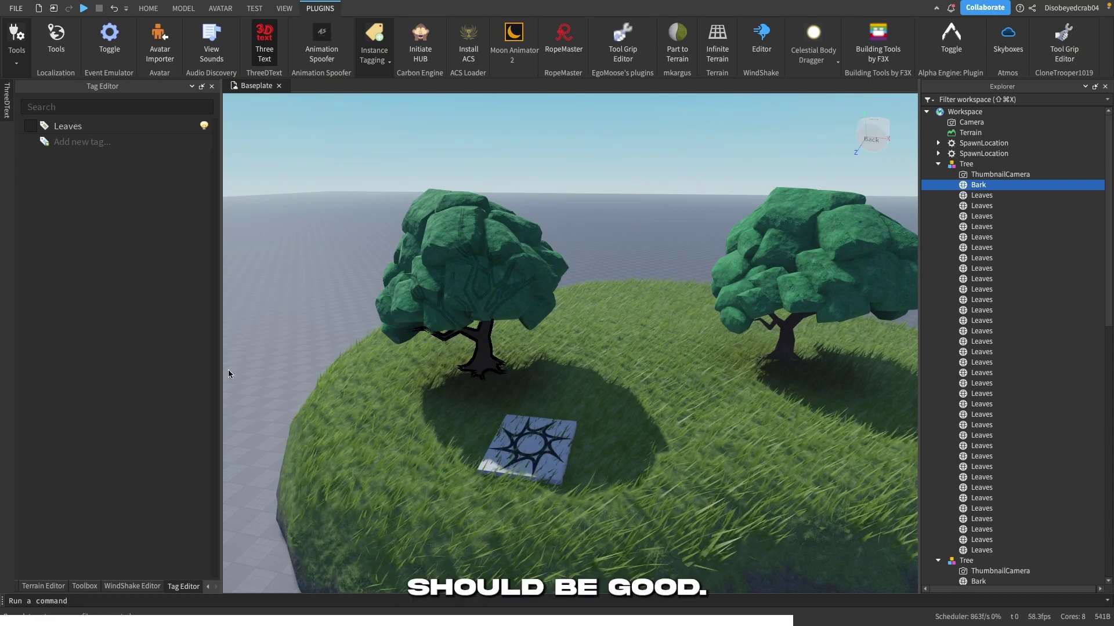
left_click(64, 128)
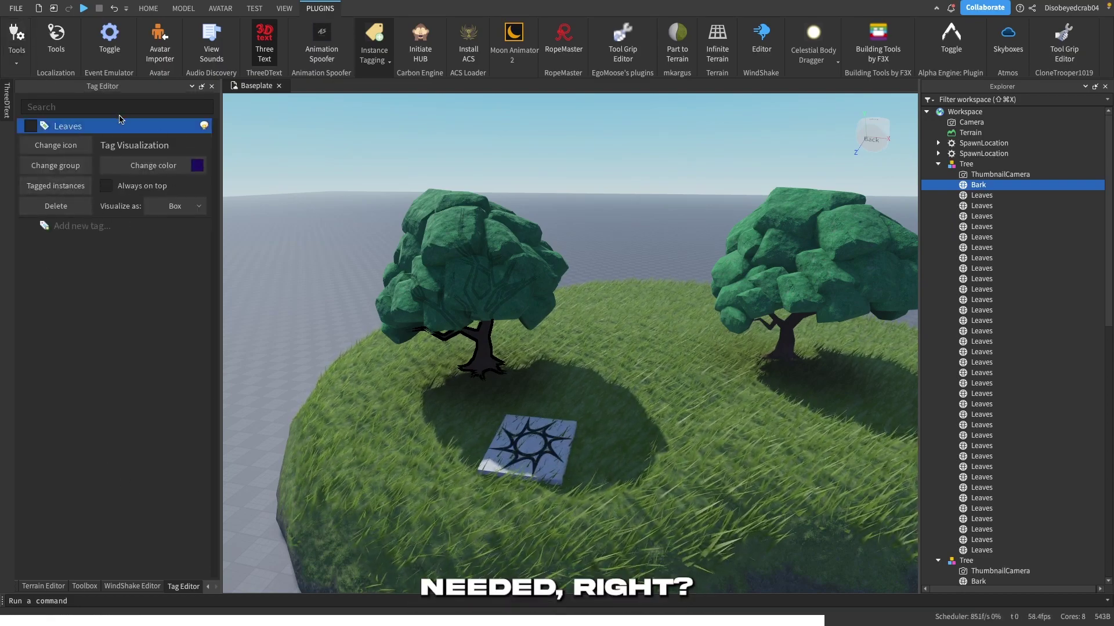
left_click(729, 351)
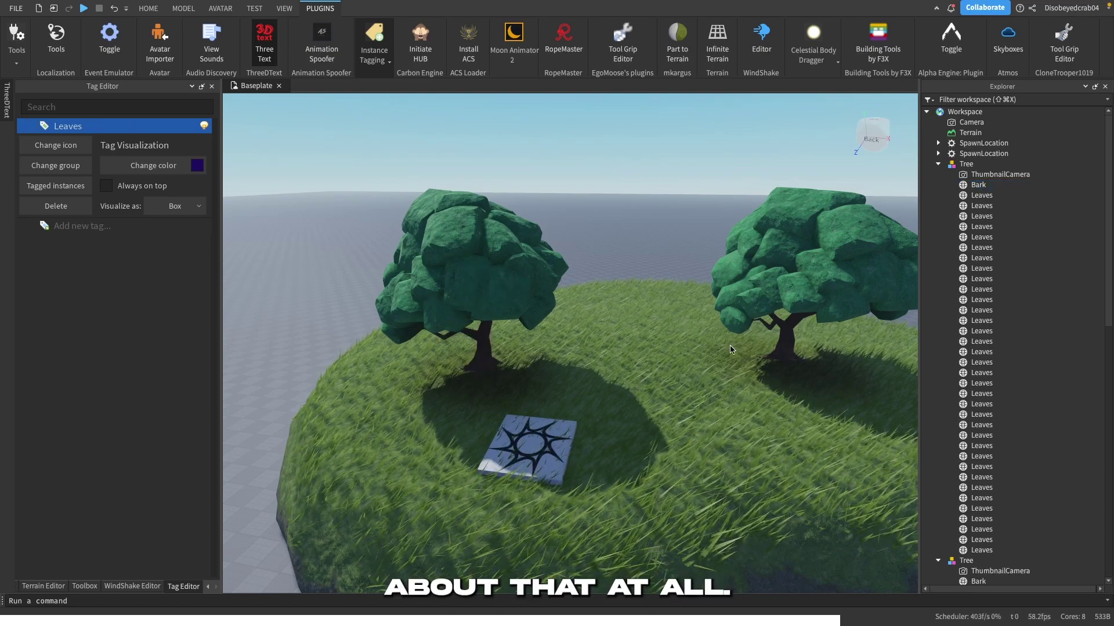
Step: Set COLLECTION_TAG in the WindShake module script to "Leaves"
scroll(945, 282, "down", 18)
double_click(986, 527)
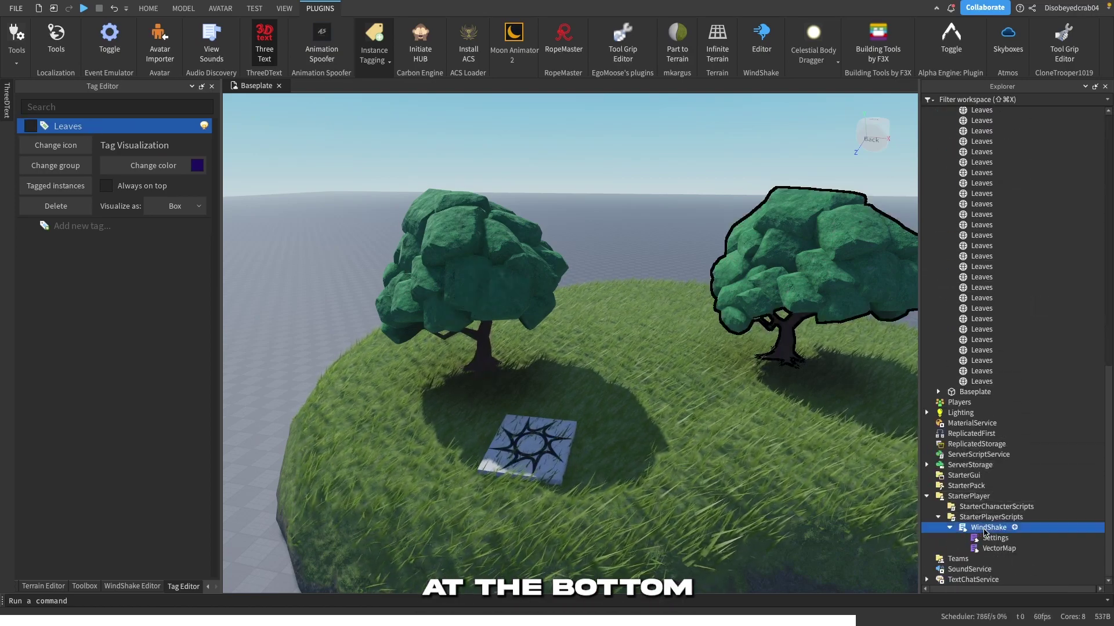
double_click(408, 240)
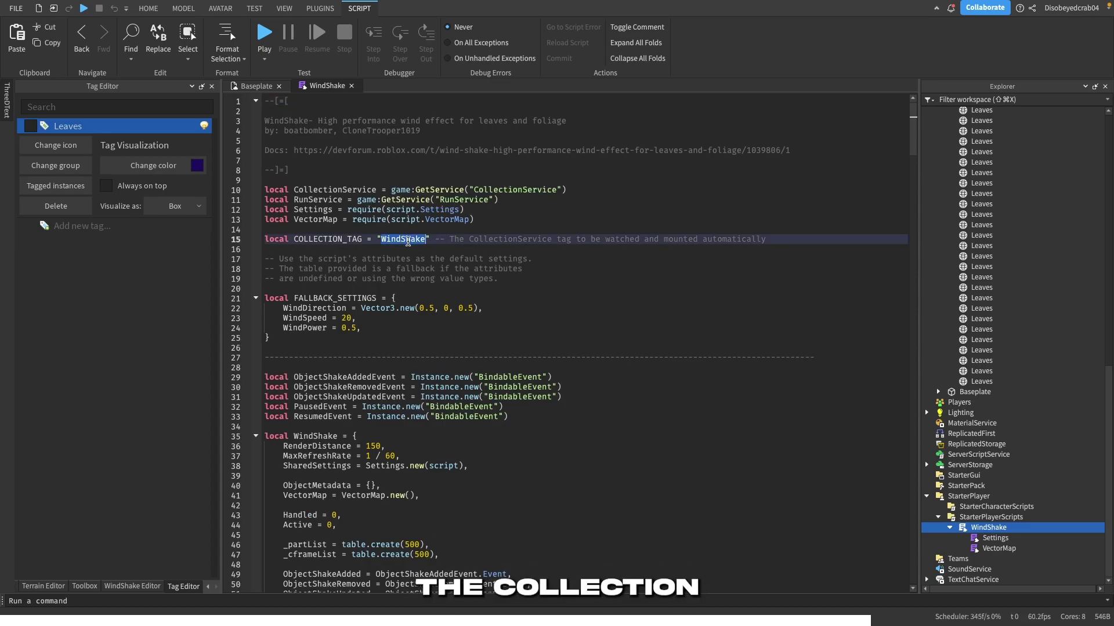
type("Leaves")
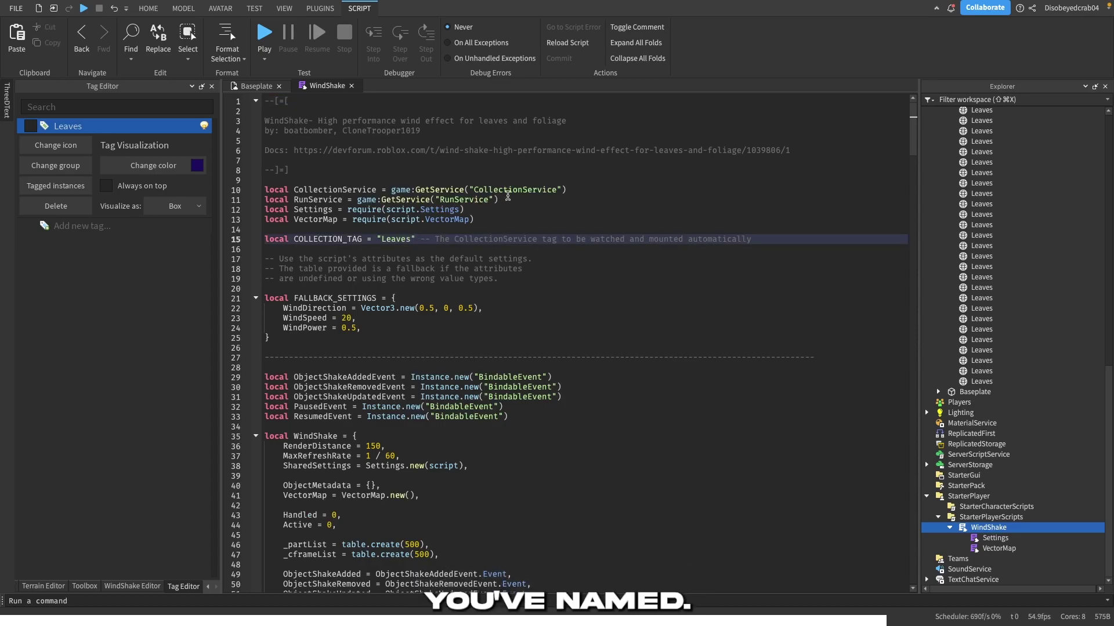
Step: Close the WindShake module script and add a LocalScript to StarterPlayerScripts
left_click(523, 190)
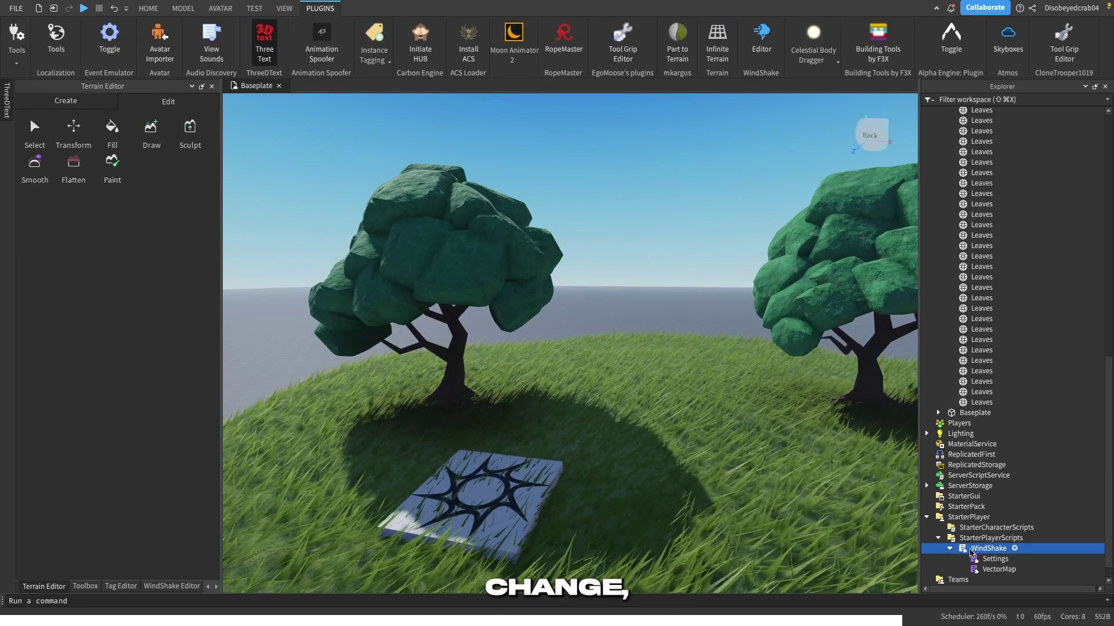
left_click(1031, 539)
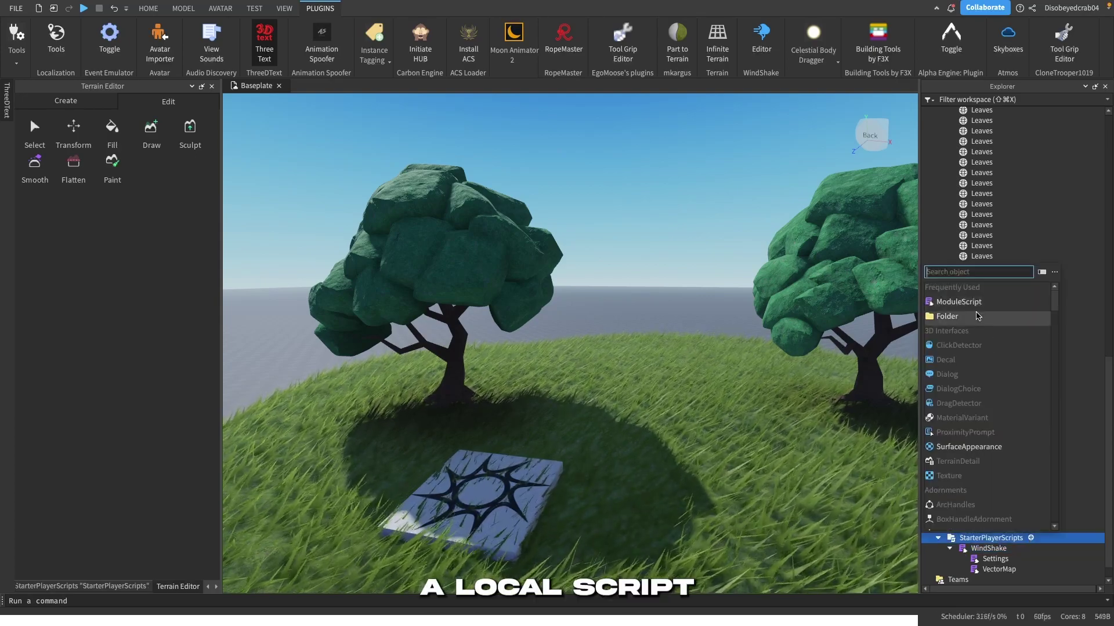
type("loc")
left_click(988, 303)
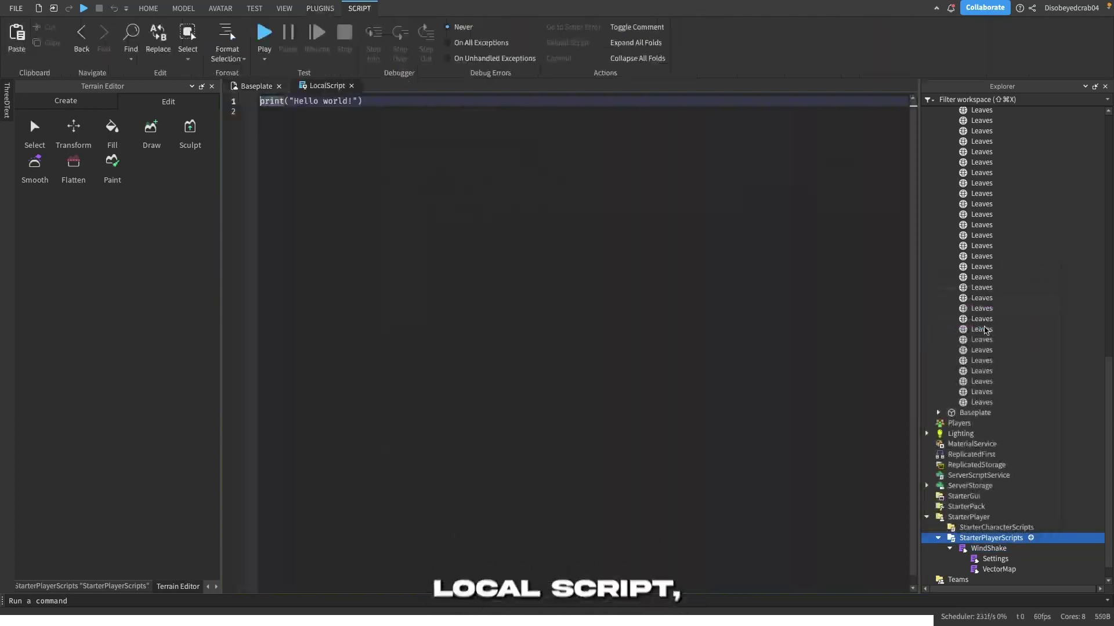
Step: Replace the LocalScript's default code with one requiring script.WindShake and calling WindShake:Init with MatchWorkspaceWind = true
left_click(990, 548)
left_click(676, 368)
key("ctrl+a")
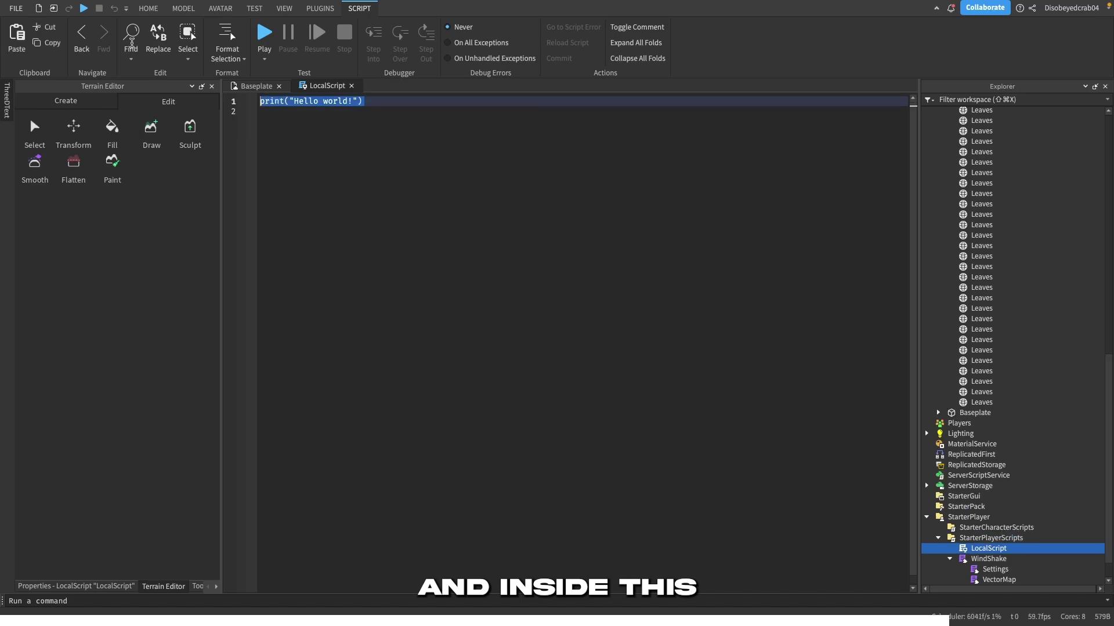
type("local WindShake = require(script.WindShake) WindShake:Init({ \tMatchWorkspaceWind = true, })")
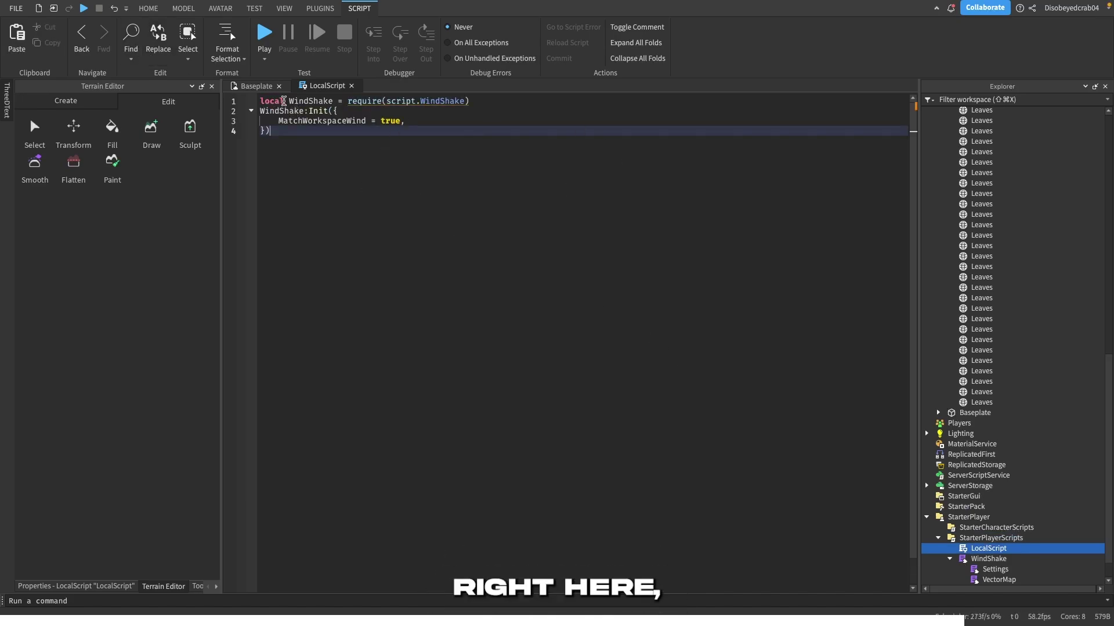
Step: Move the WindShake module into the LocalScript so it matches the script.WindShake reference
double_click(439, 97)
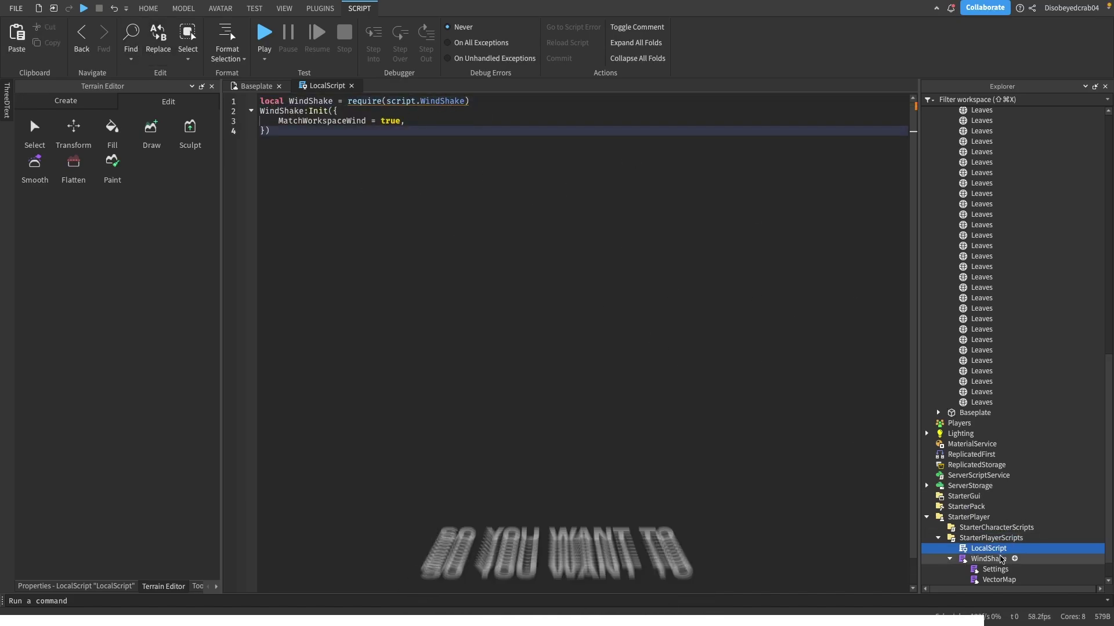
left_click_drag(1001, 561, 1006, 549)
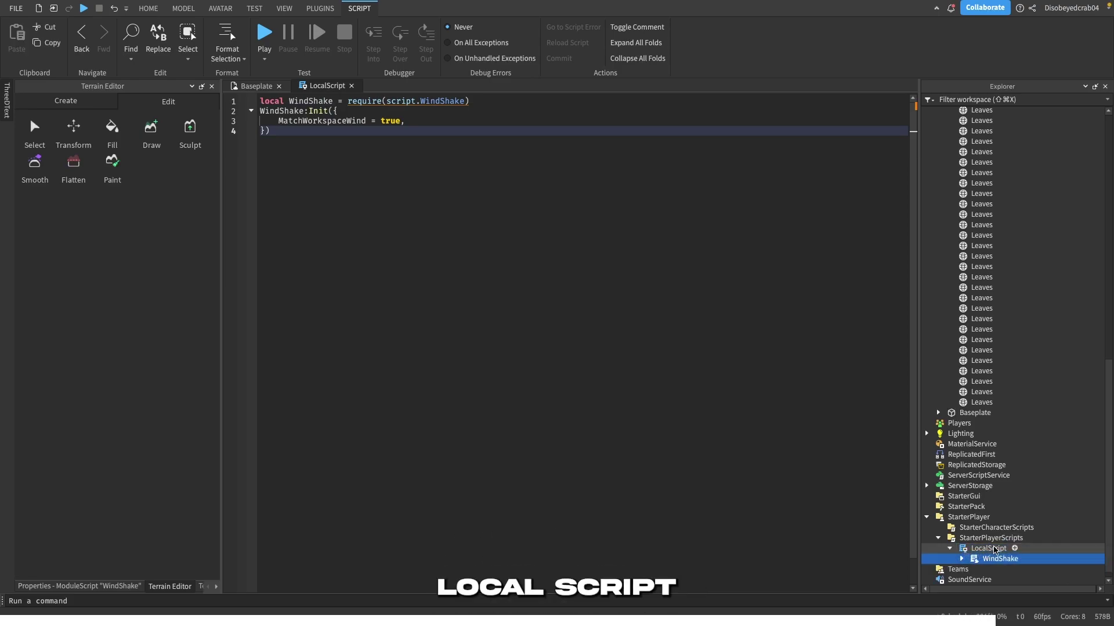
left_click(994, 548)
left_click(341, 187)
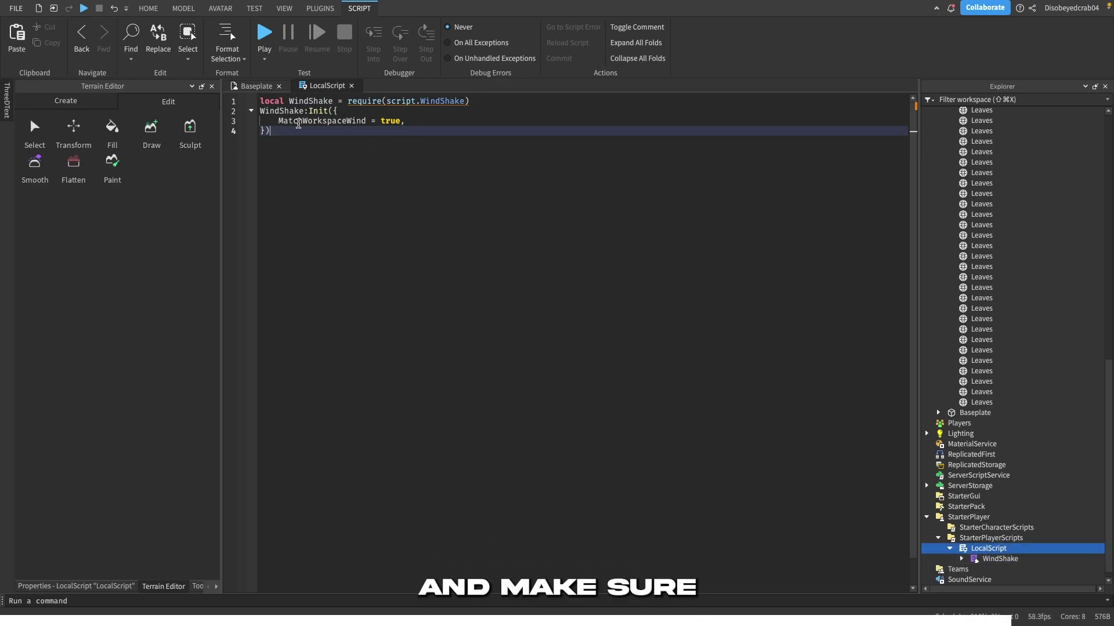
Step: Review the LocalScript's MatchWorkspaceWind option and Init call, and locate Workspace in the object hierarchy
left_click_drag(278, 121, 404, 121)
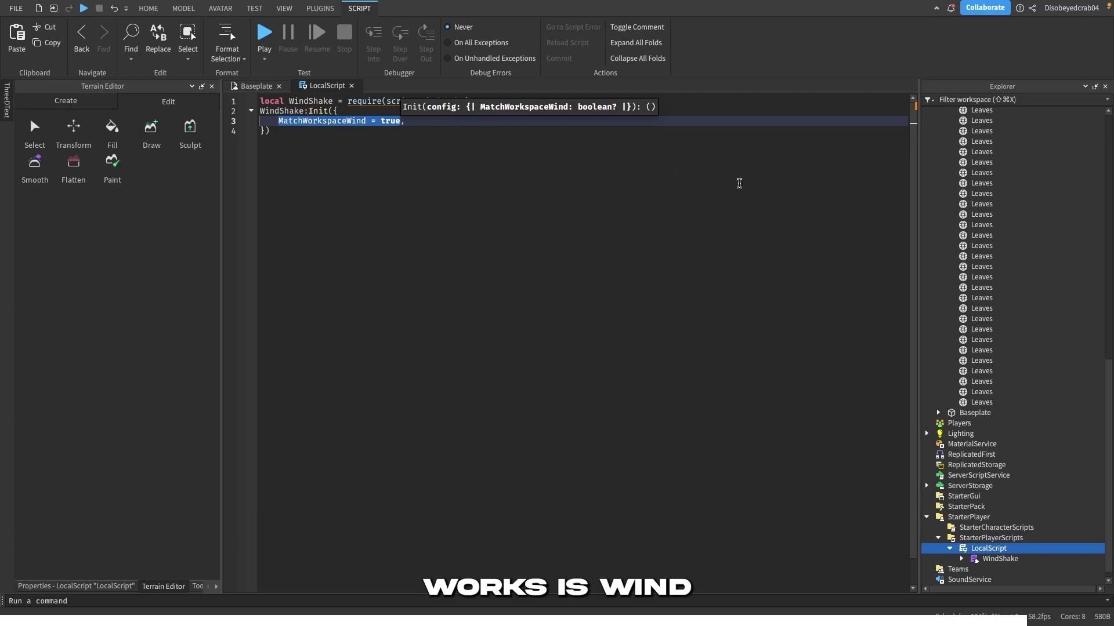
scroll(986, 221, "up", 10)
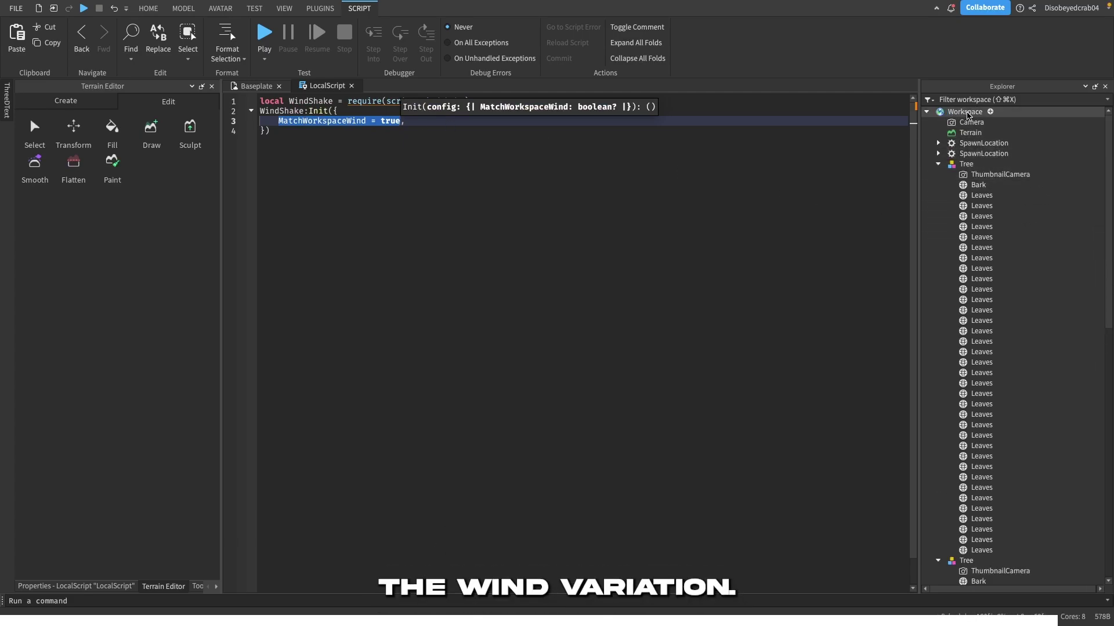
left_click(440, 182)
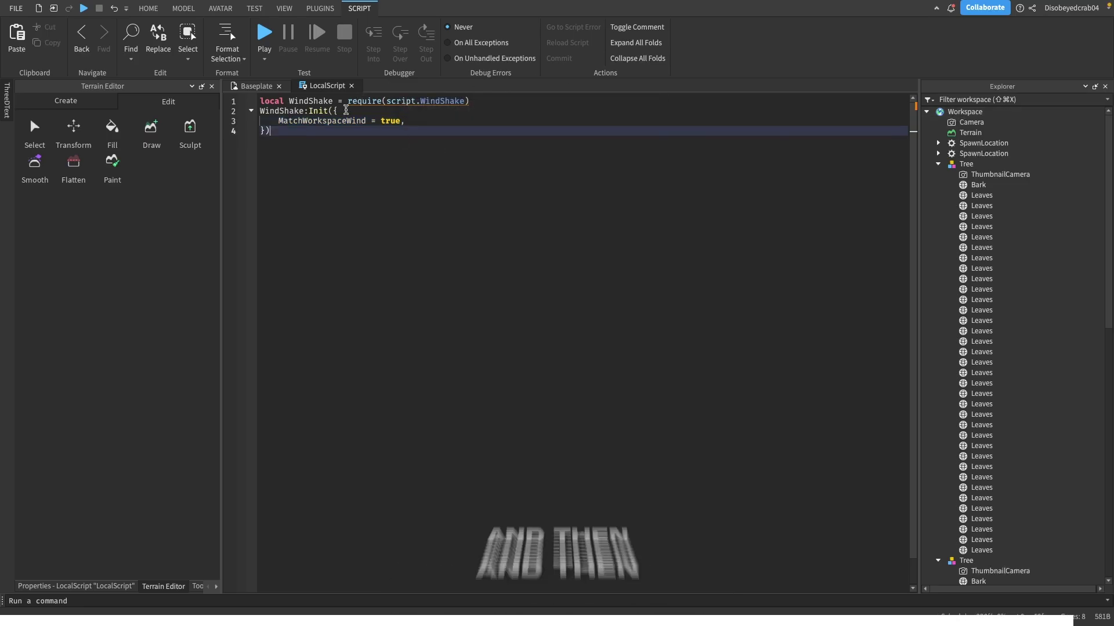
double_click(323, 111)
Step: Close the LocalScript and playtest the place, looking around at the wind on the tree leaves and grass
left_click(351, 86)
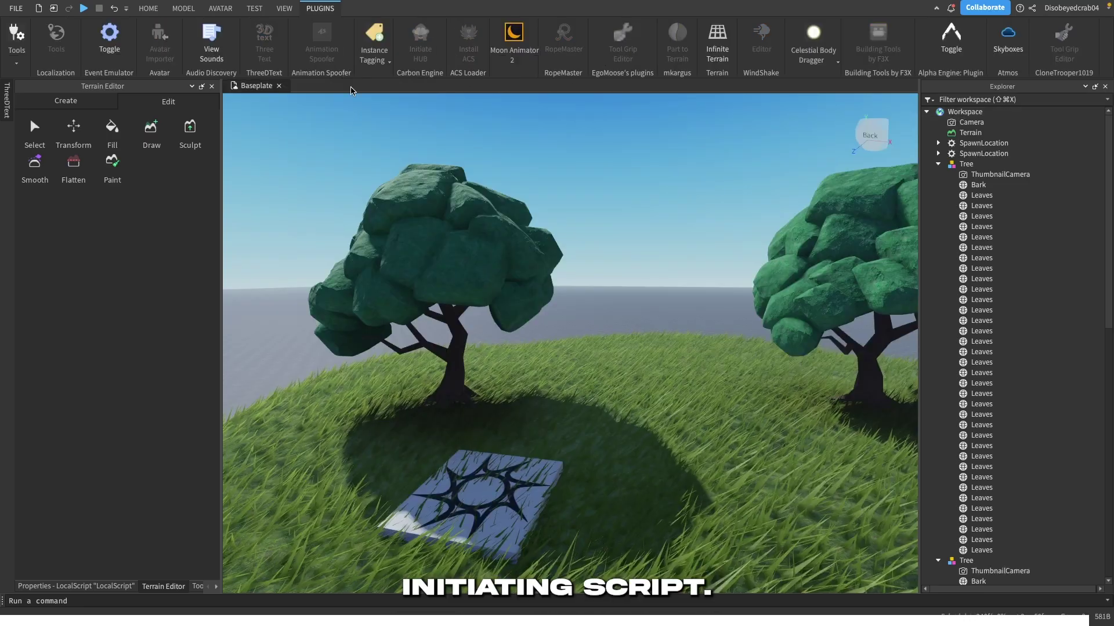
key("F5")
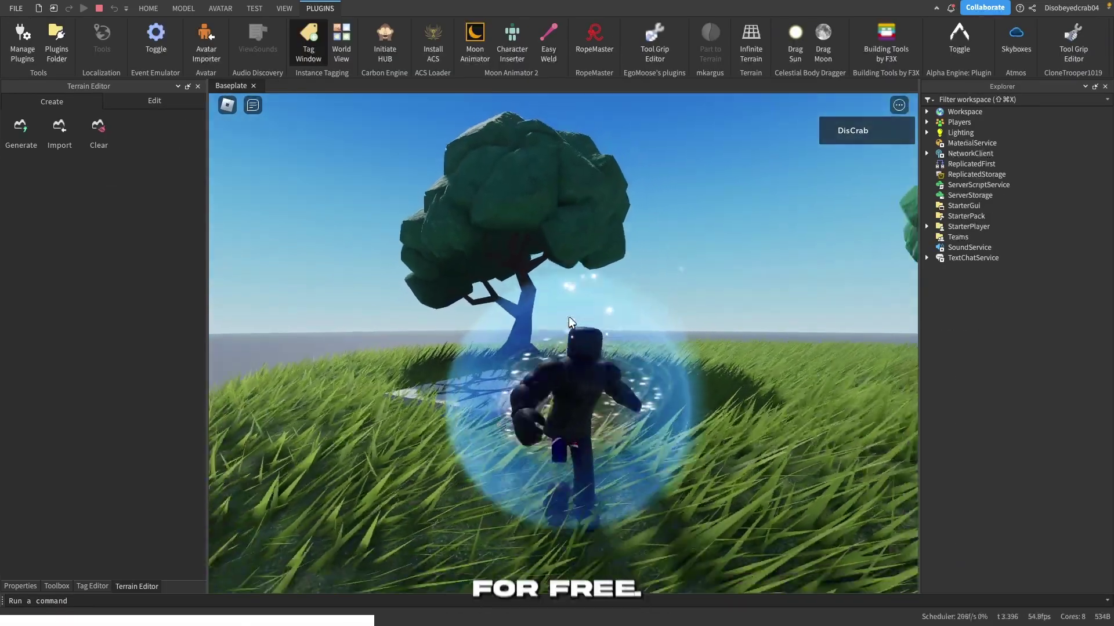
right_click_drag(569, 318, 569, 318)
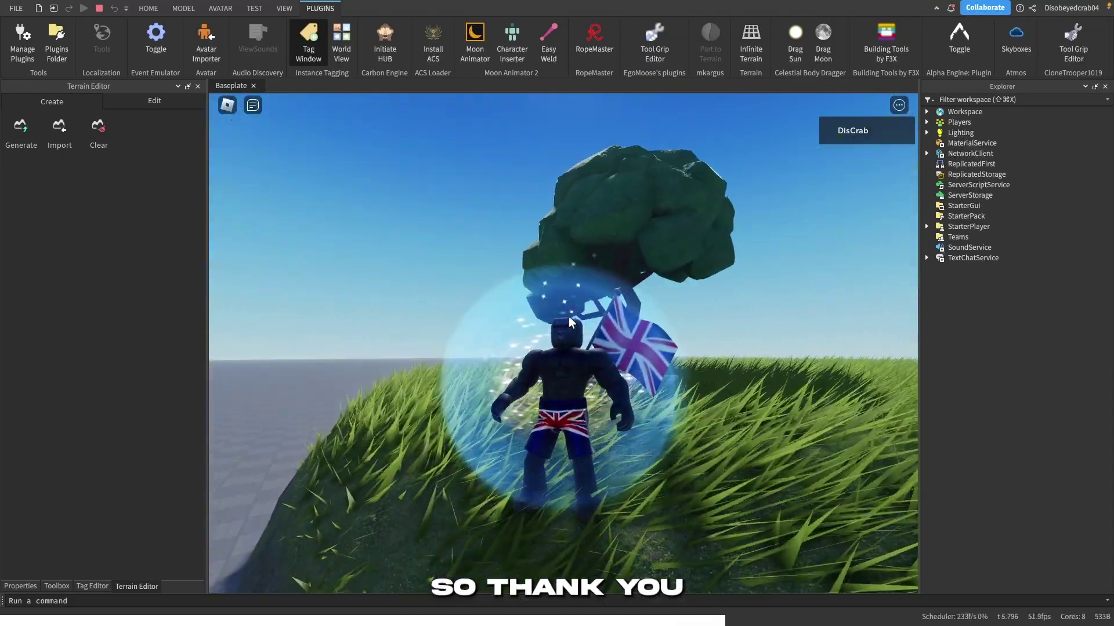